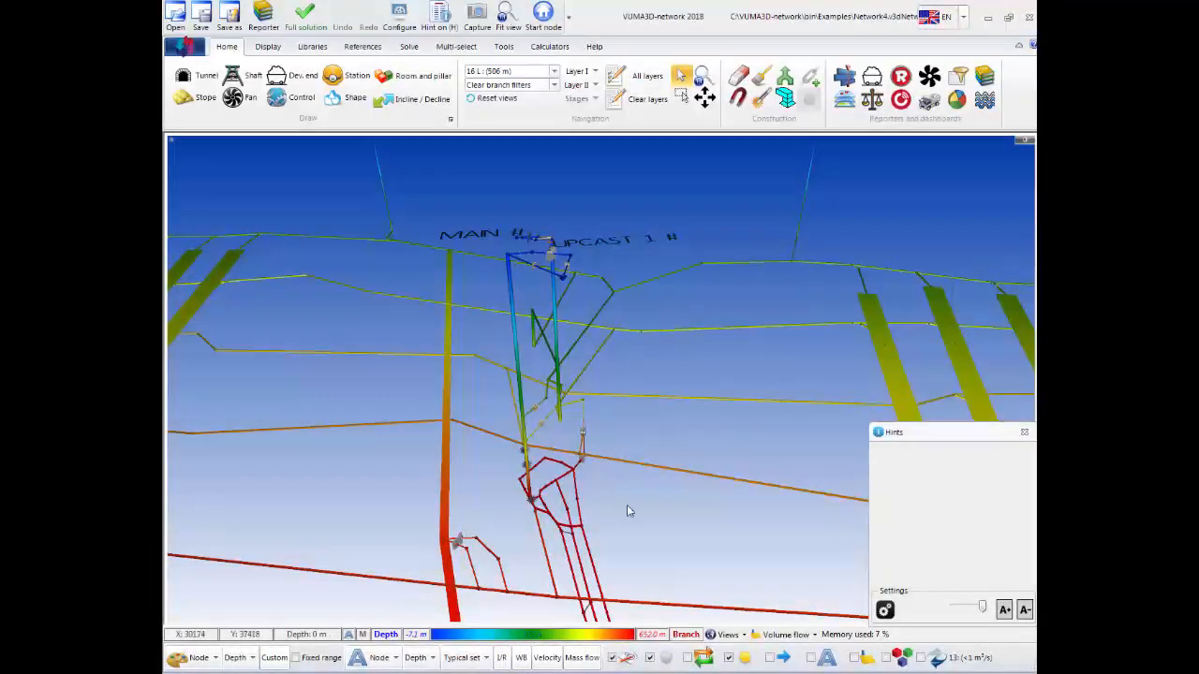
- Turn on the airflow direction arrows for the network branches and open the review notes of the BAC Connection control
left_click(693, 659)
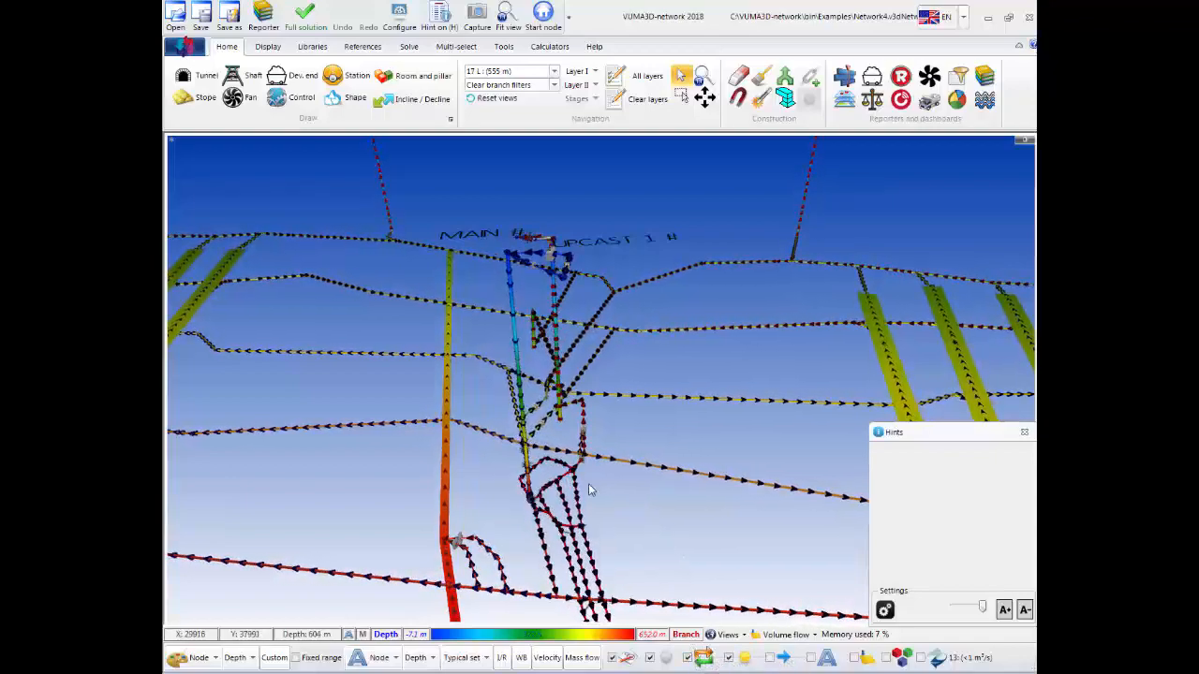
middle_click_drag(600, 497, 609, 553)
scroll(602, 465, "up", 3)
middle_click_drag(605, 425, 615, 452)
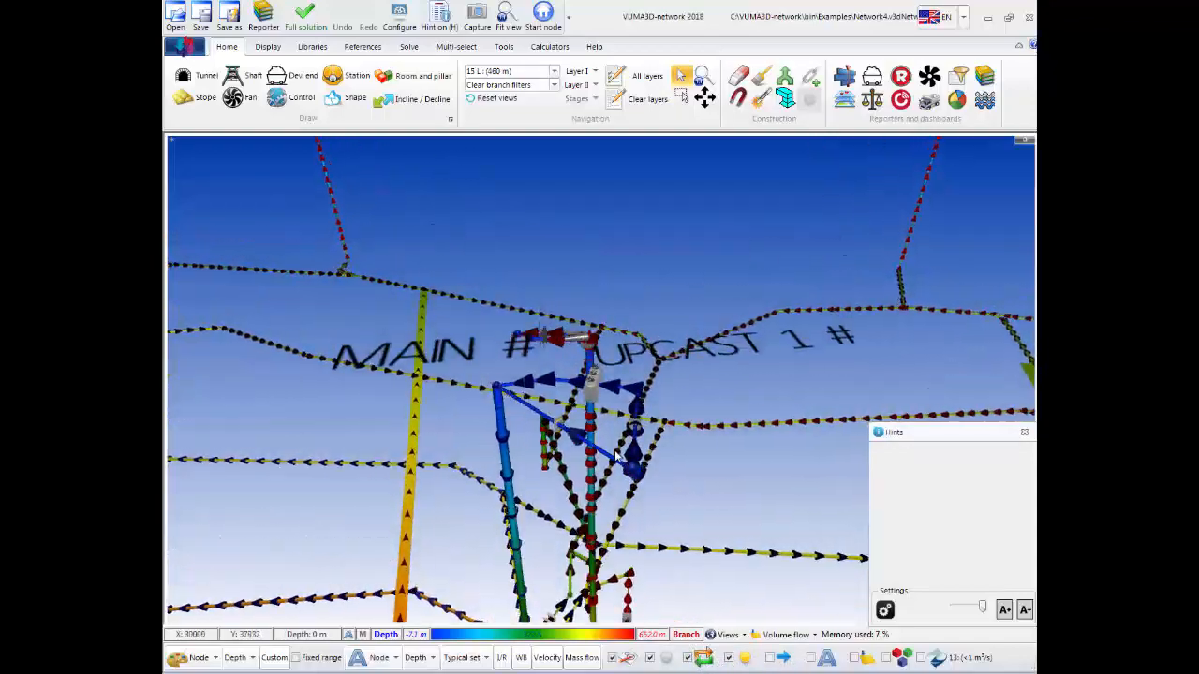
scroll(615, 456, "up", 2)
mouse_move(602, 361)
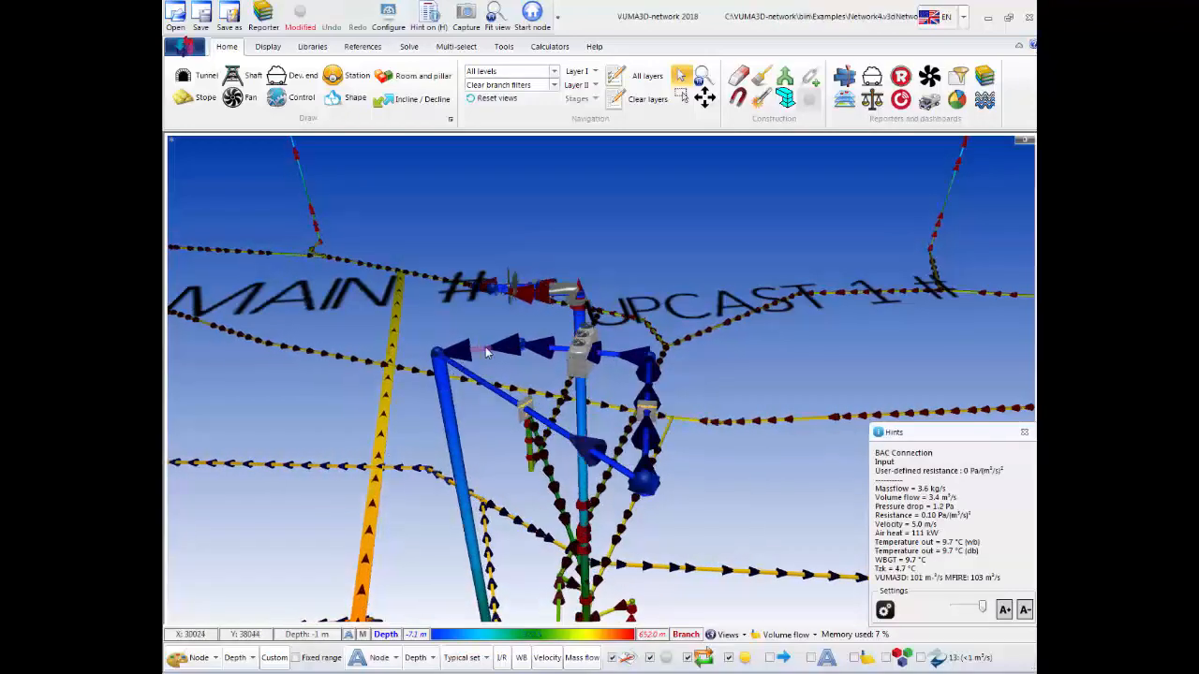
double_click(486, 349)
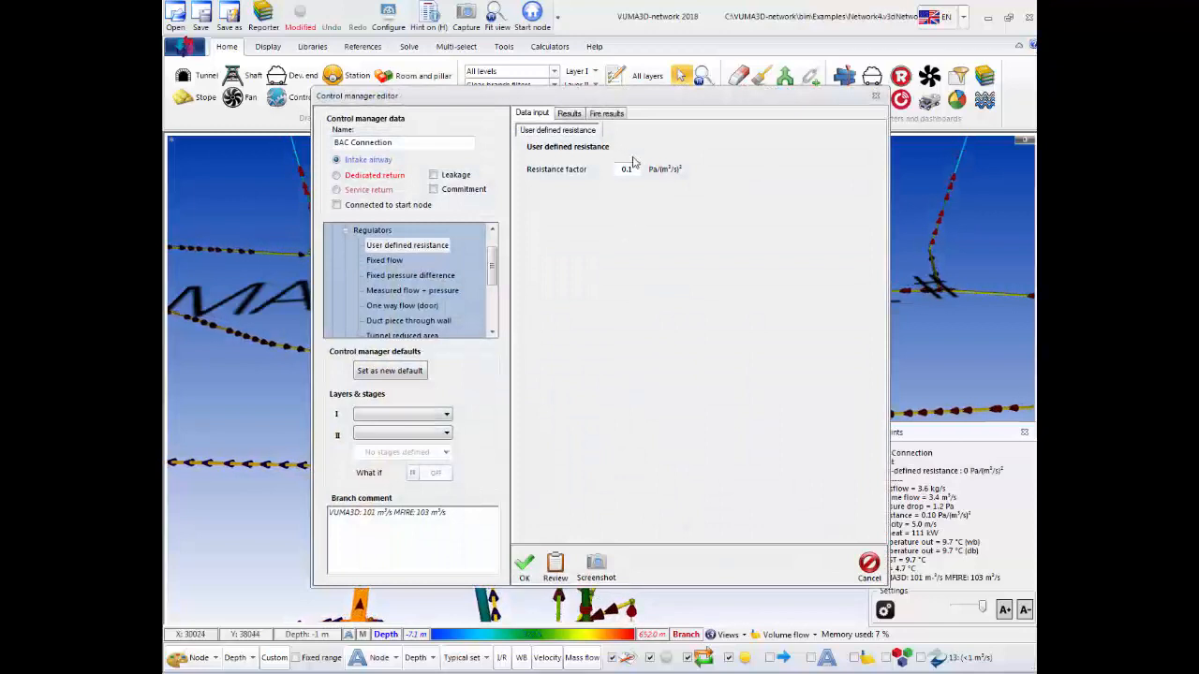
left_click(556, 565)
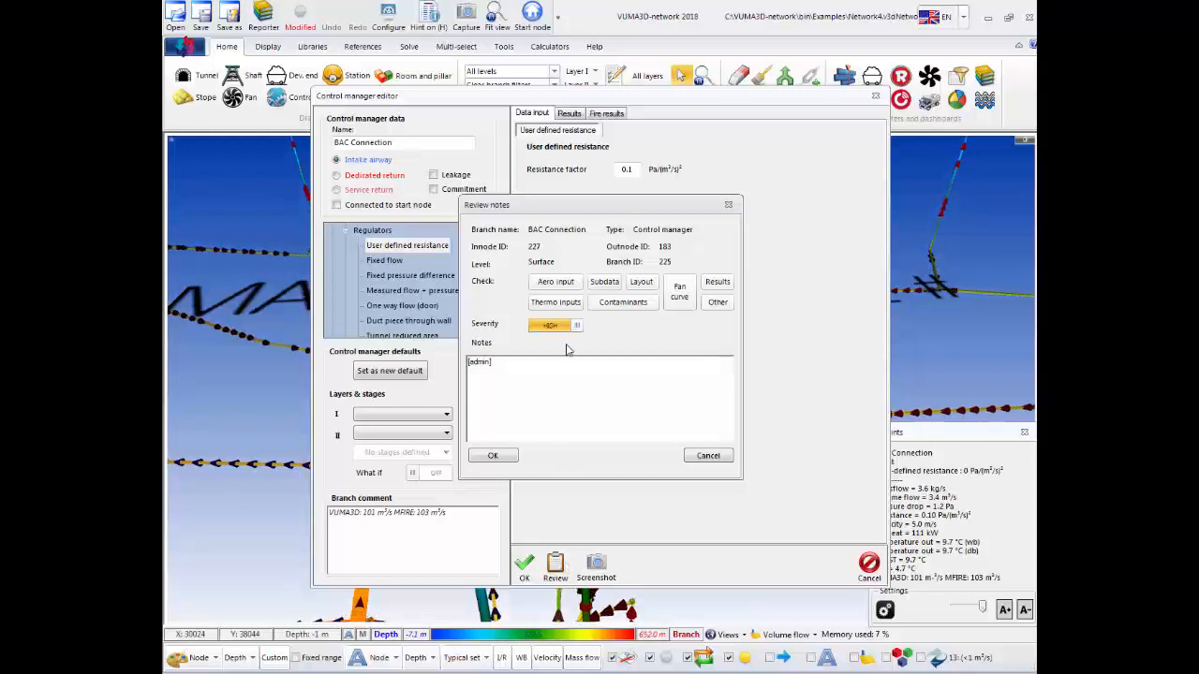
- Flag the BAC Connection's subdata for checking with high severity, add the note "Resistance factor very high", and accept the review
left_click(609, 282)
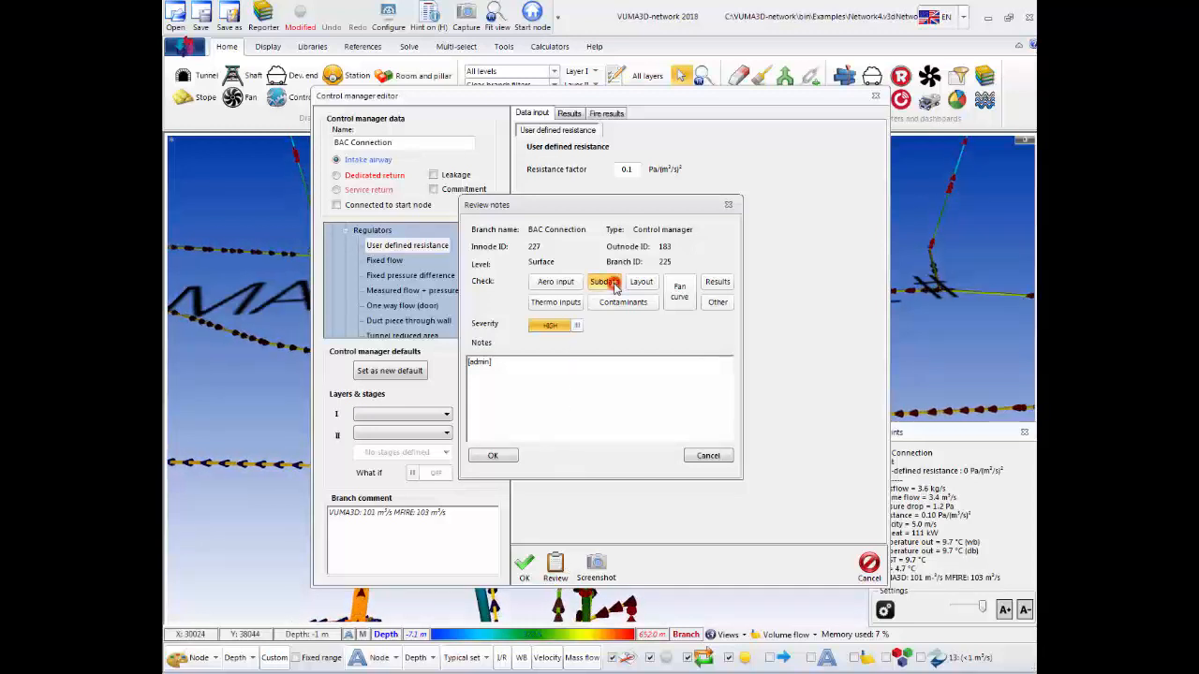
left_click(578, 326)
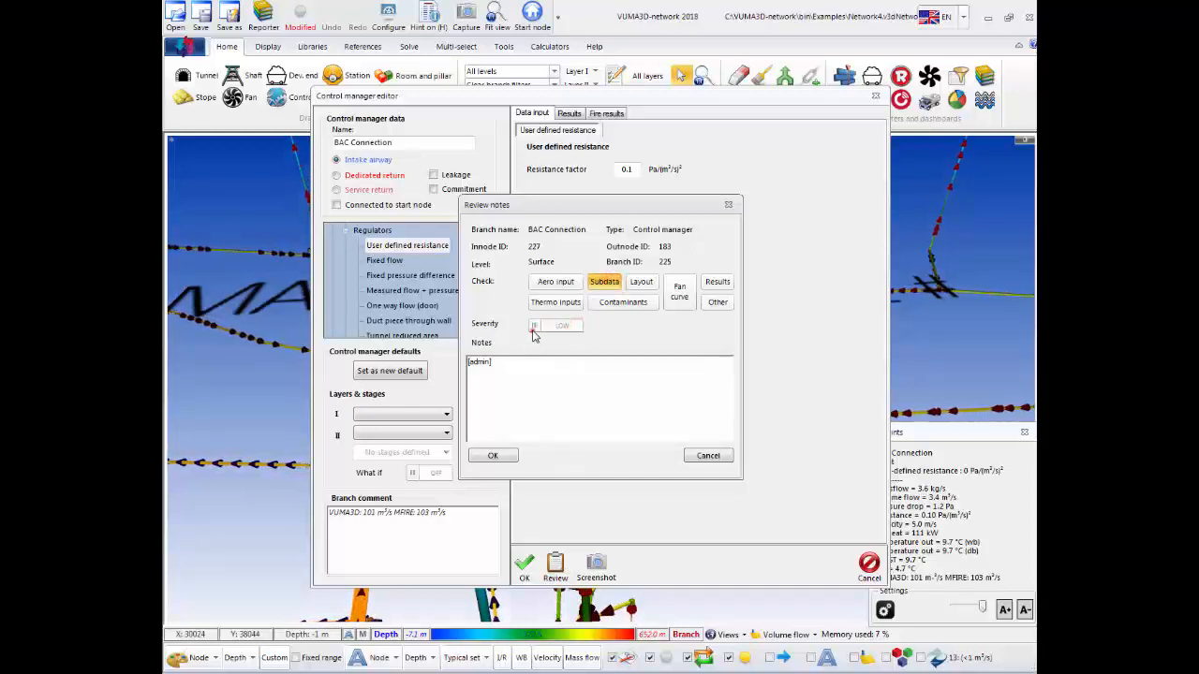
left_click(534, 327)
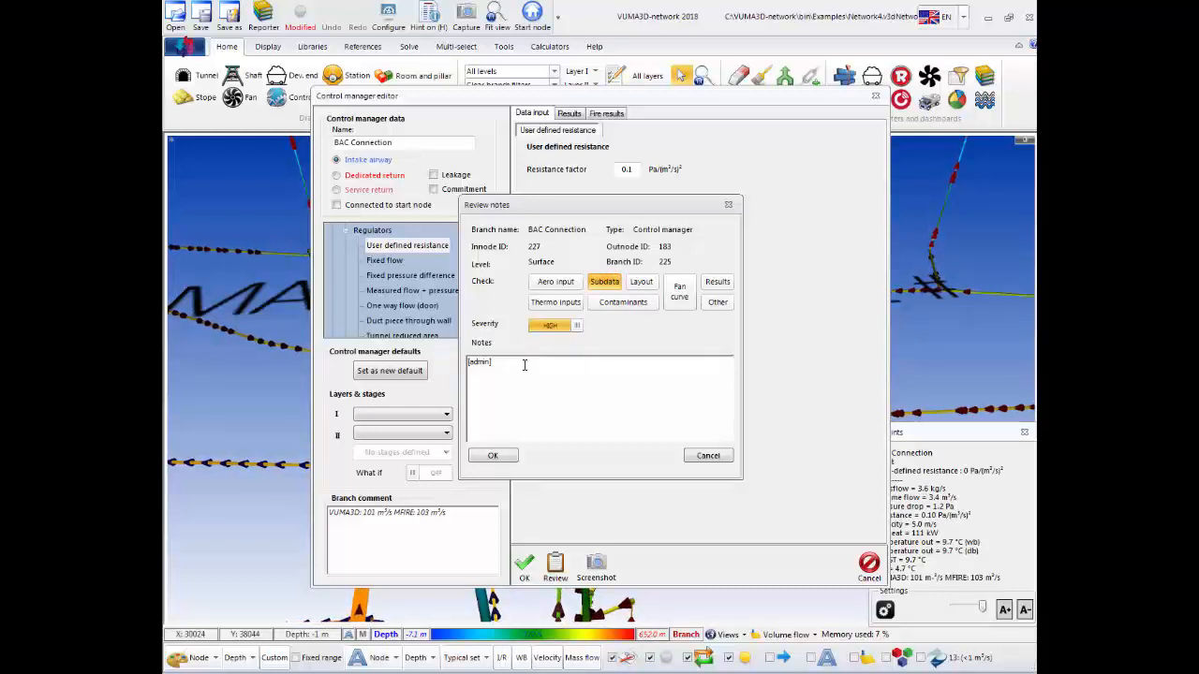
type("Resistance factor very high")
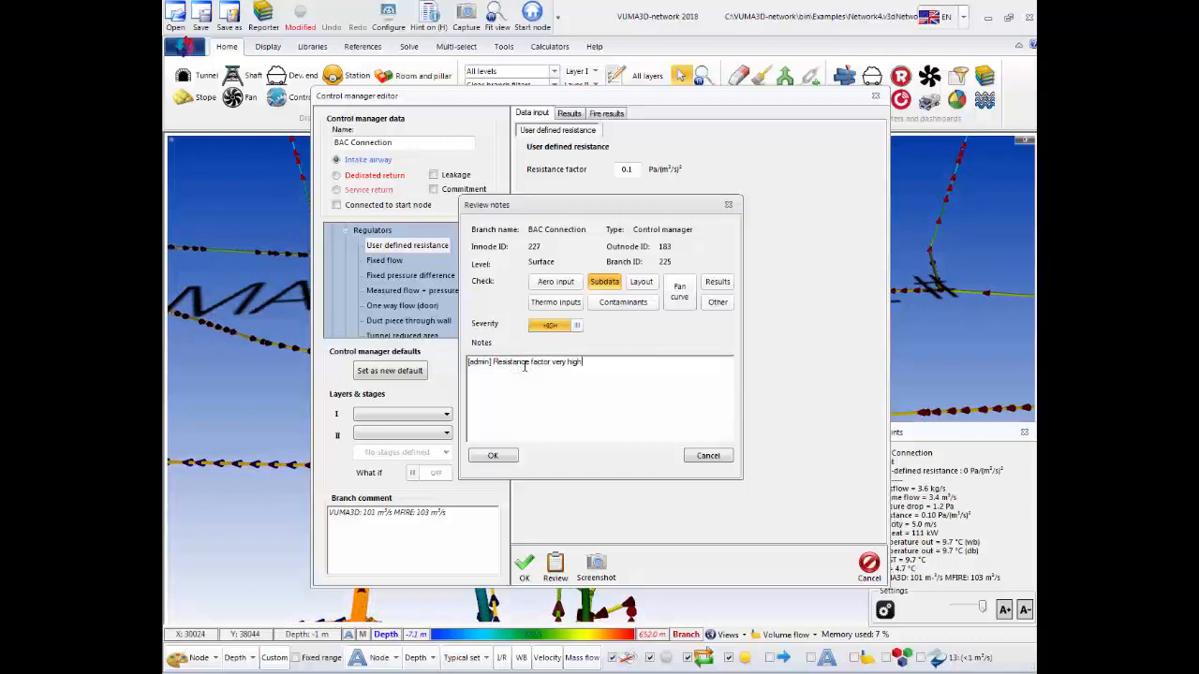
left_click(495, 456)
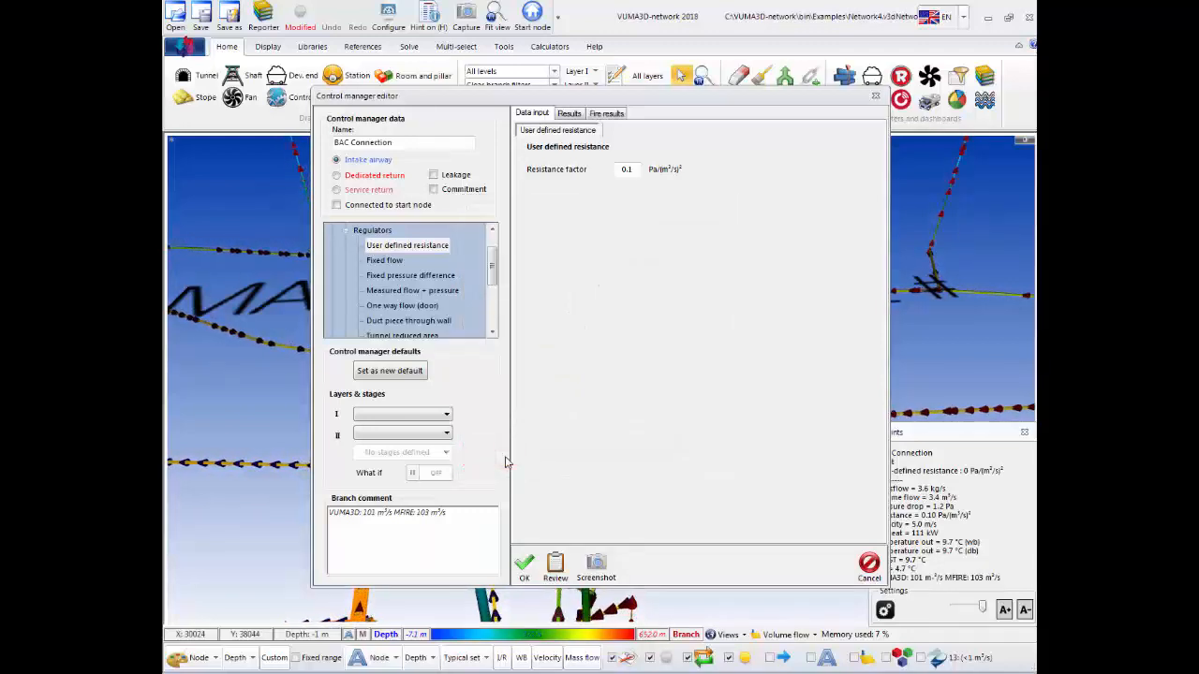
left_click(524, 565)
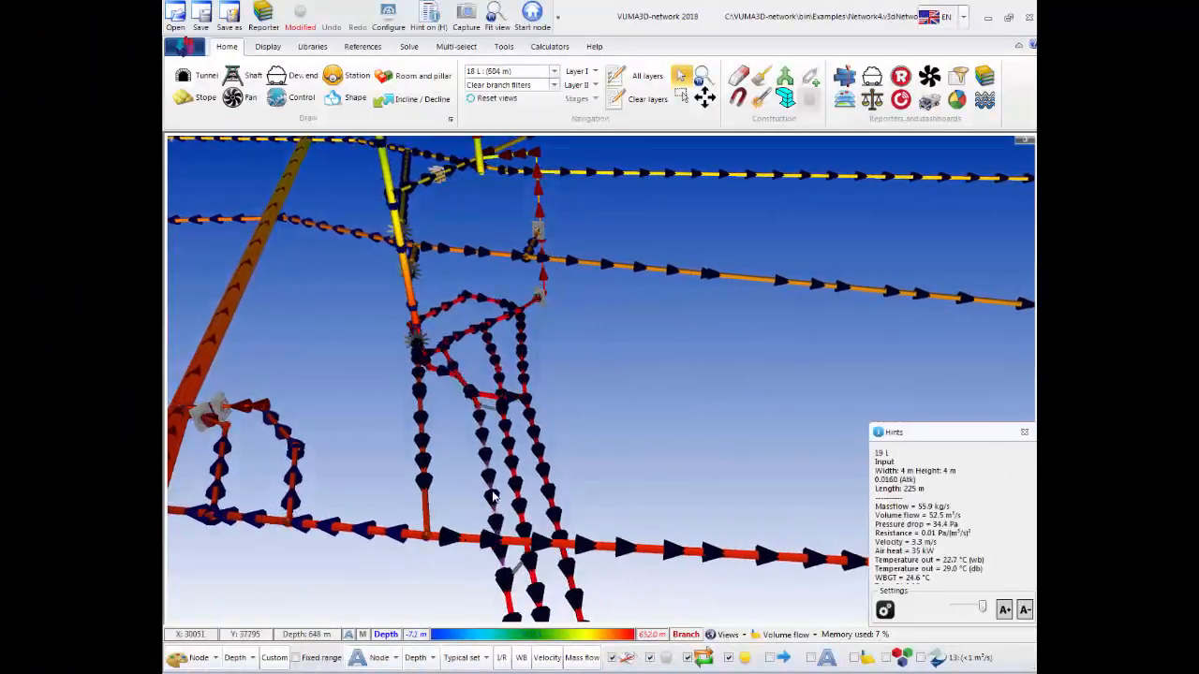
- Add a high-severity review note to the 191 m long 19 L tunnel, flagging its aero input with "k Factor too high"
double_click(518, 495)
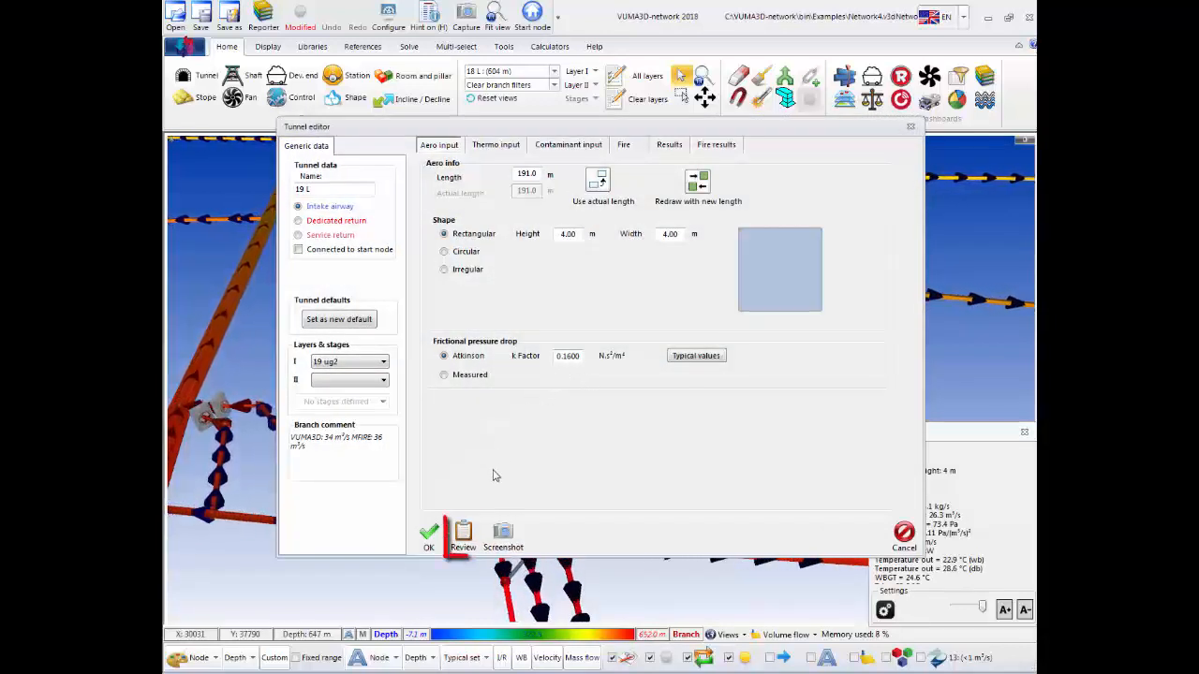
left_click(465, 536)
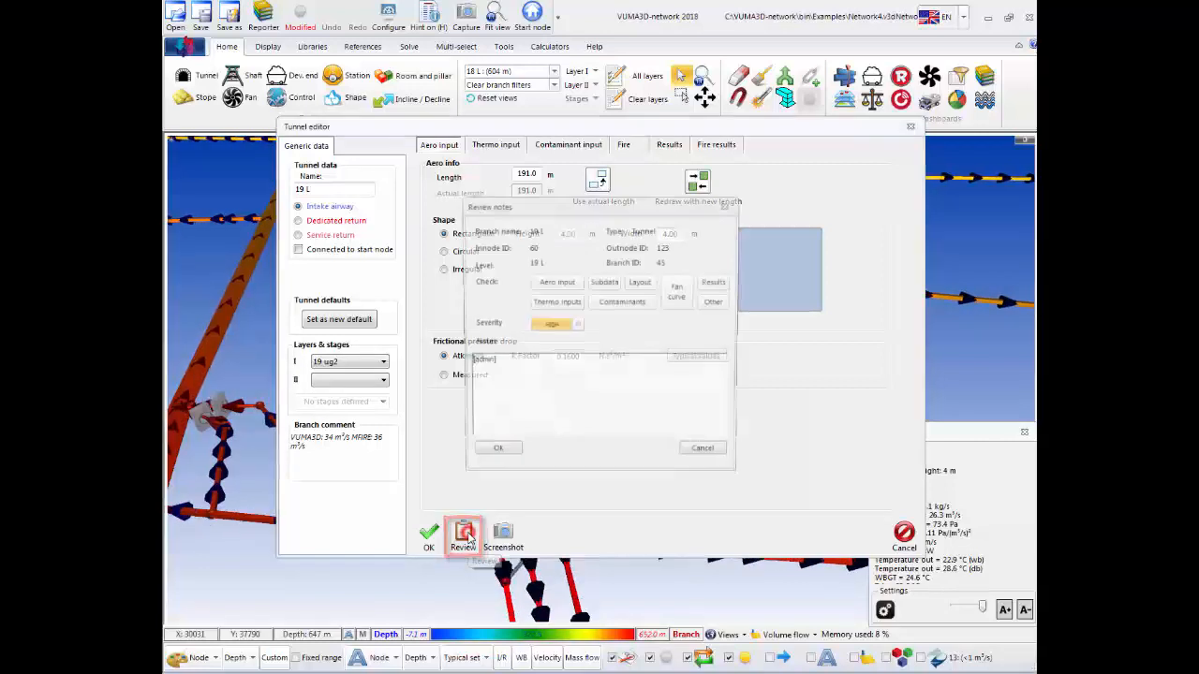
left_click(553, 283)
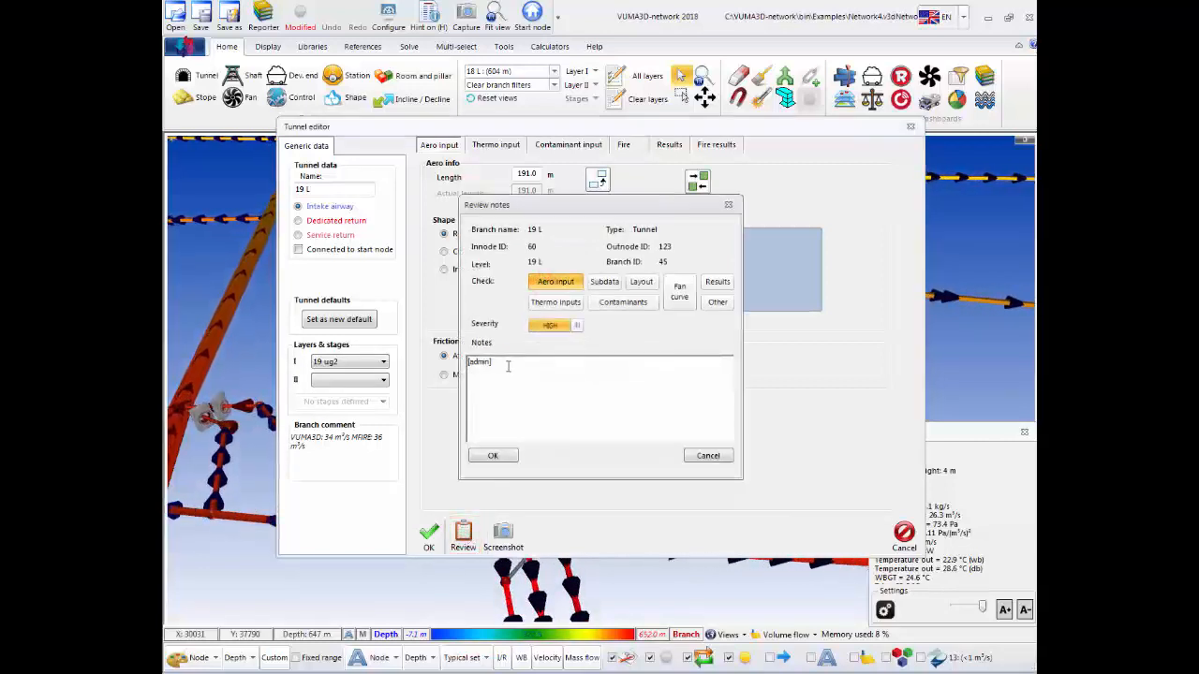
type("k Factor")
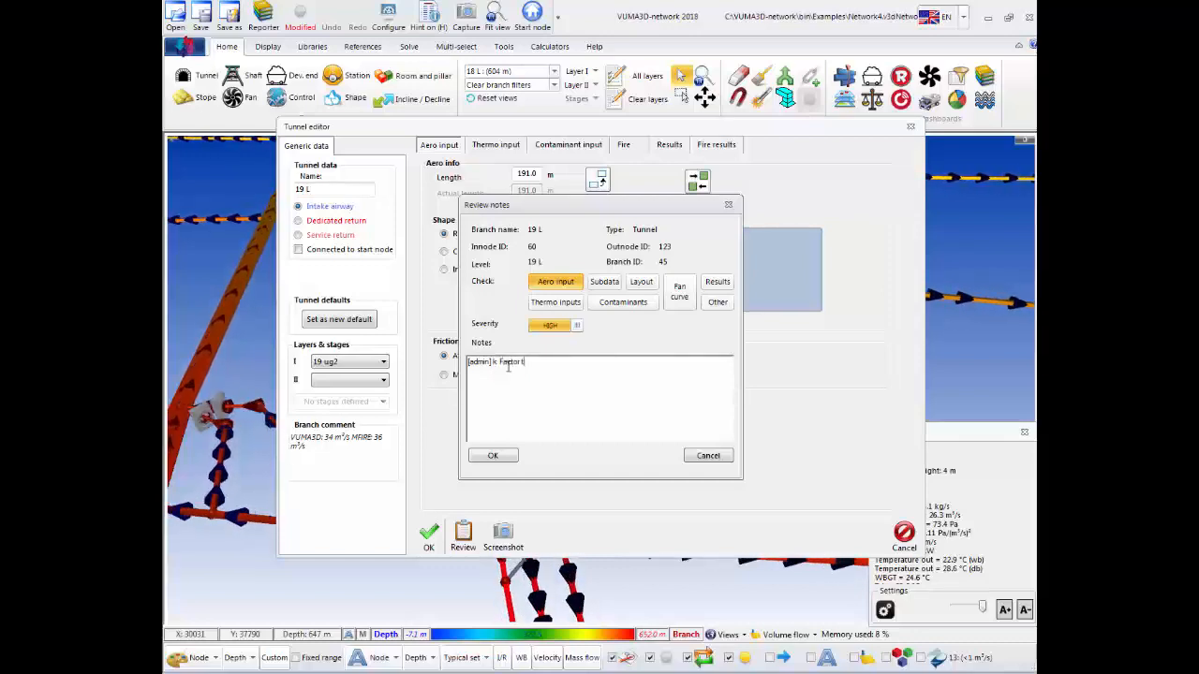
type(" too high")
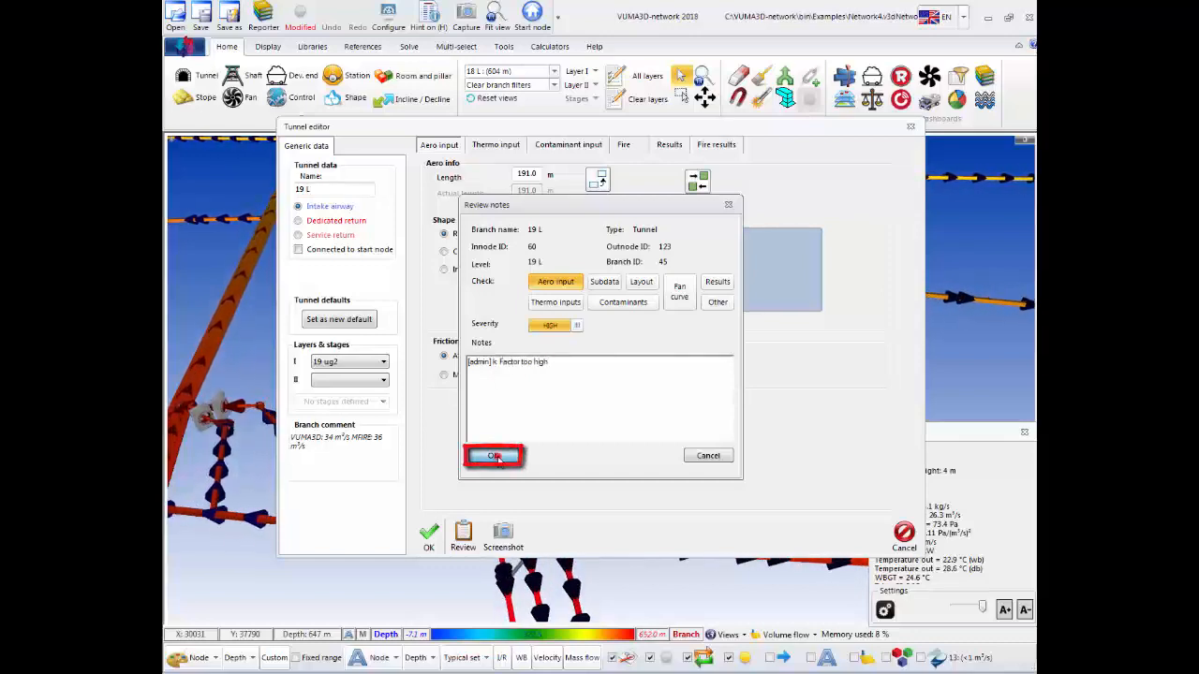
left_click(494, 456)
left_click(427, 532)
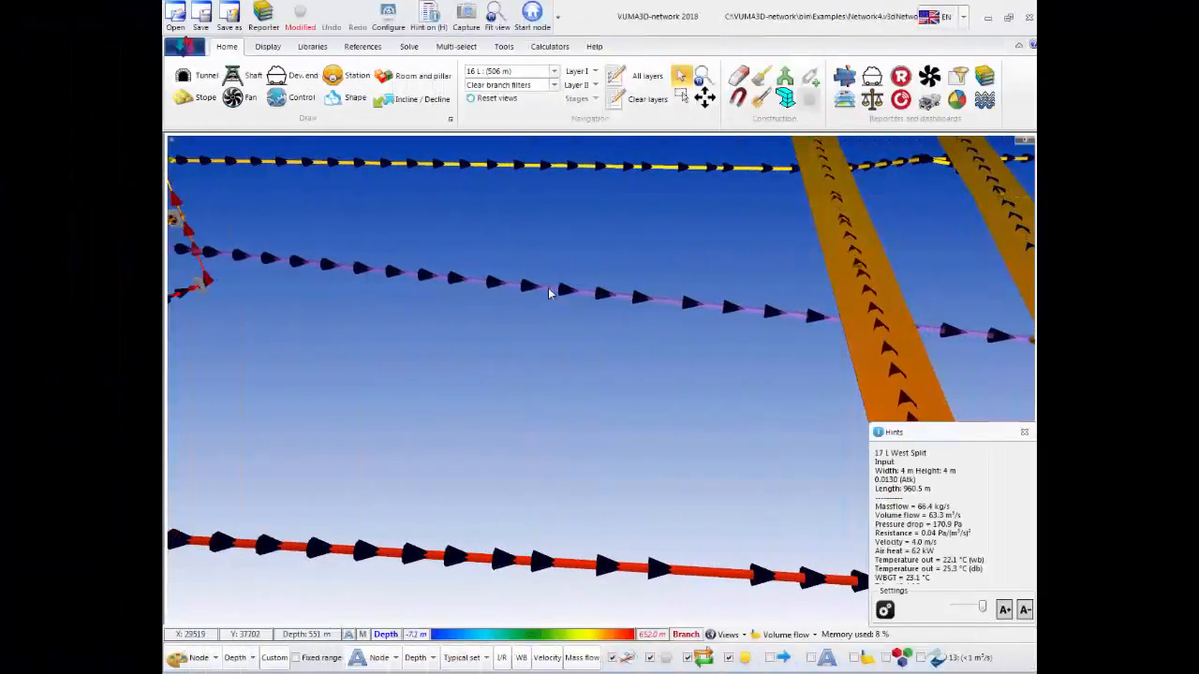
- Add a low-severity review note to the 17 L West Split tunnel, flagging its thermo inputs with "Surface wetness rating wrong"
double_click(551, 283)
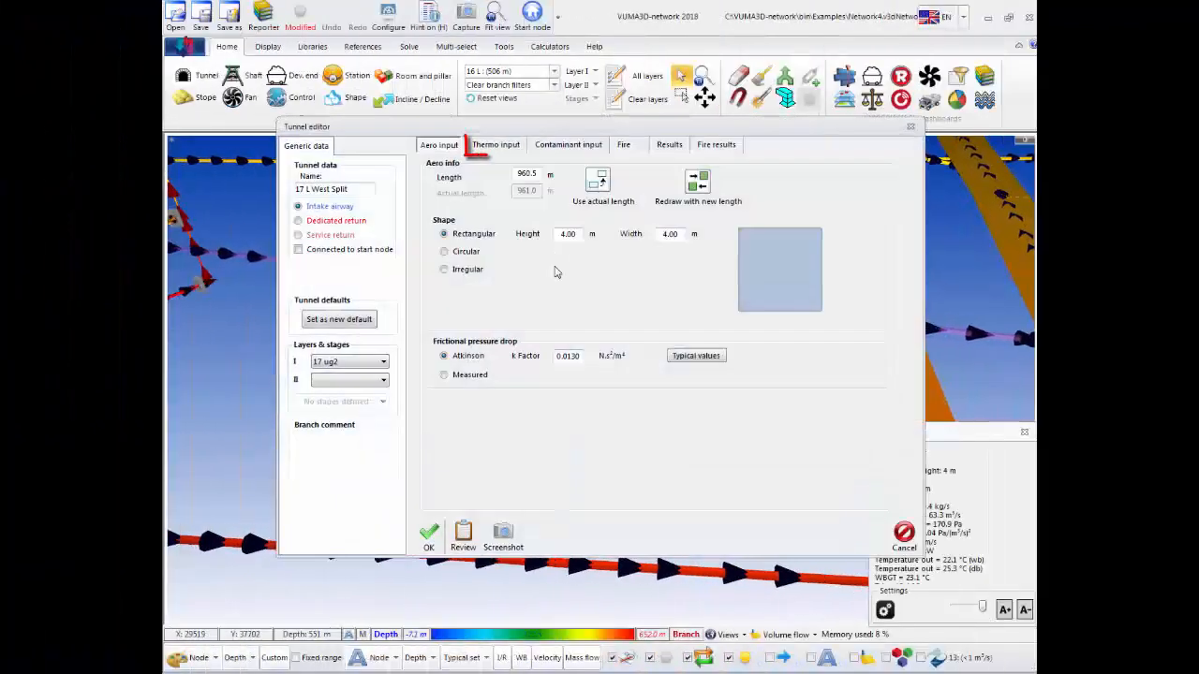
left_click(496, 144)
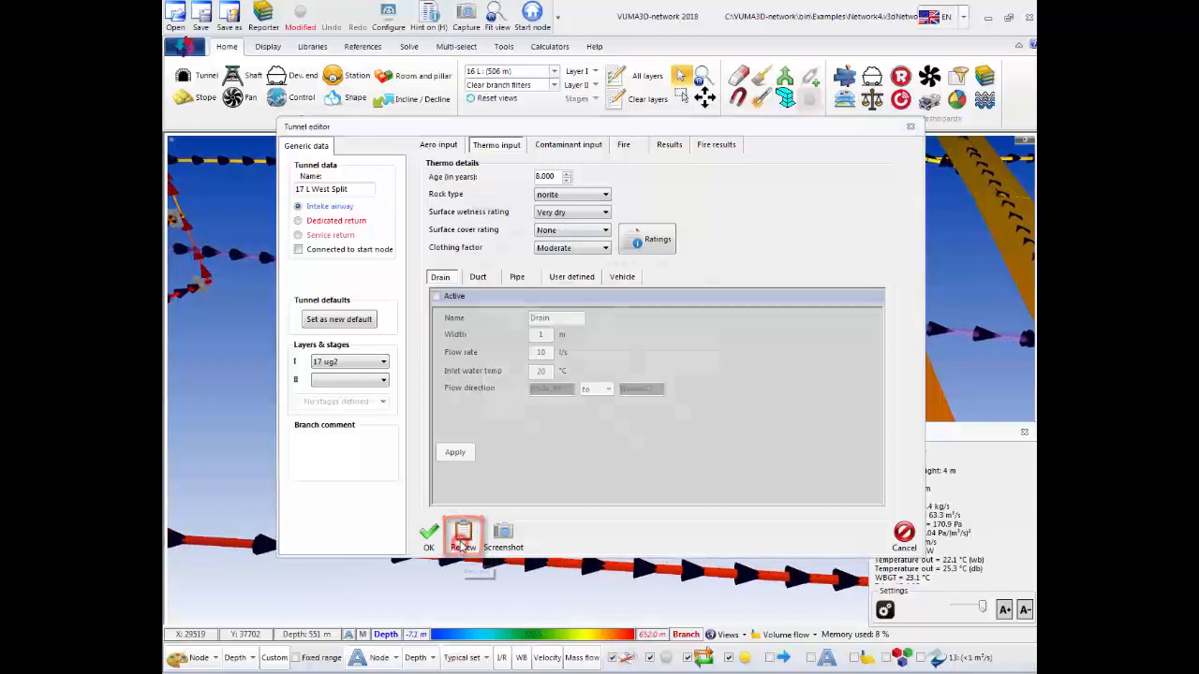
left_click(462, 543)
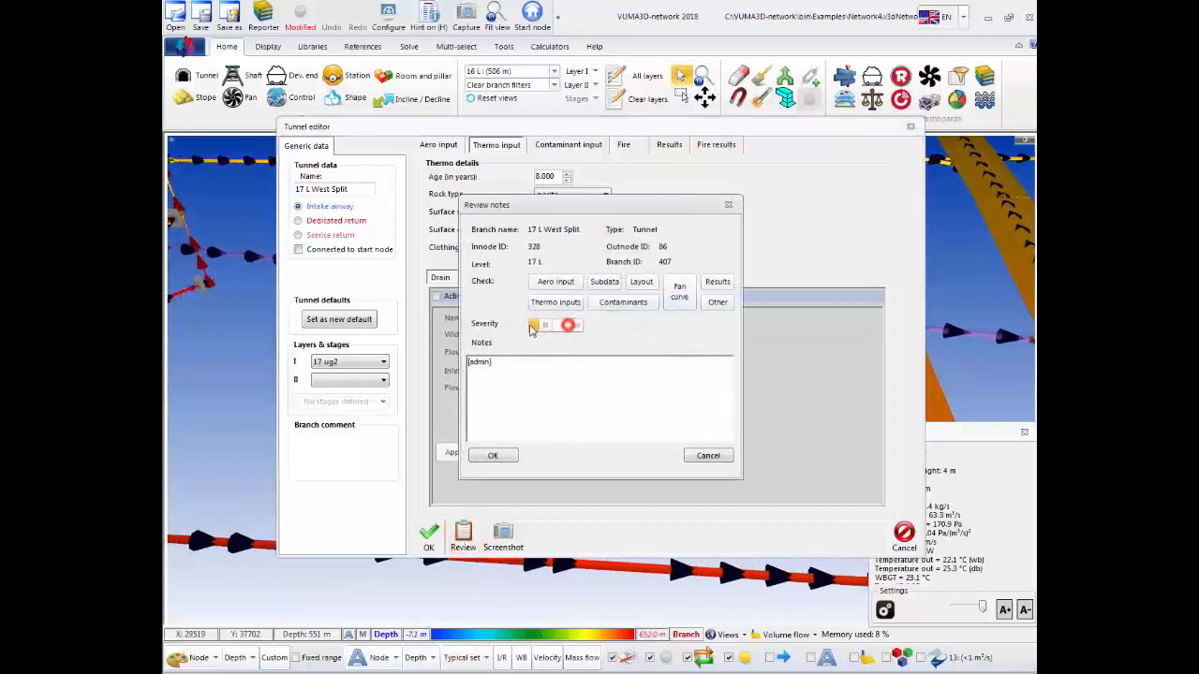
left_click(553, 302)
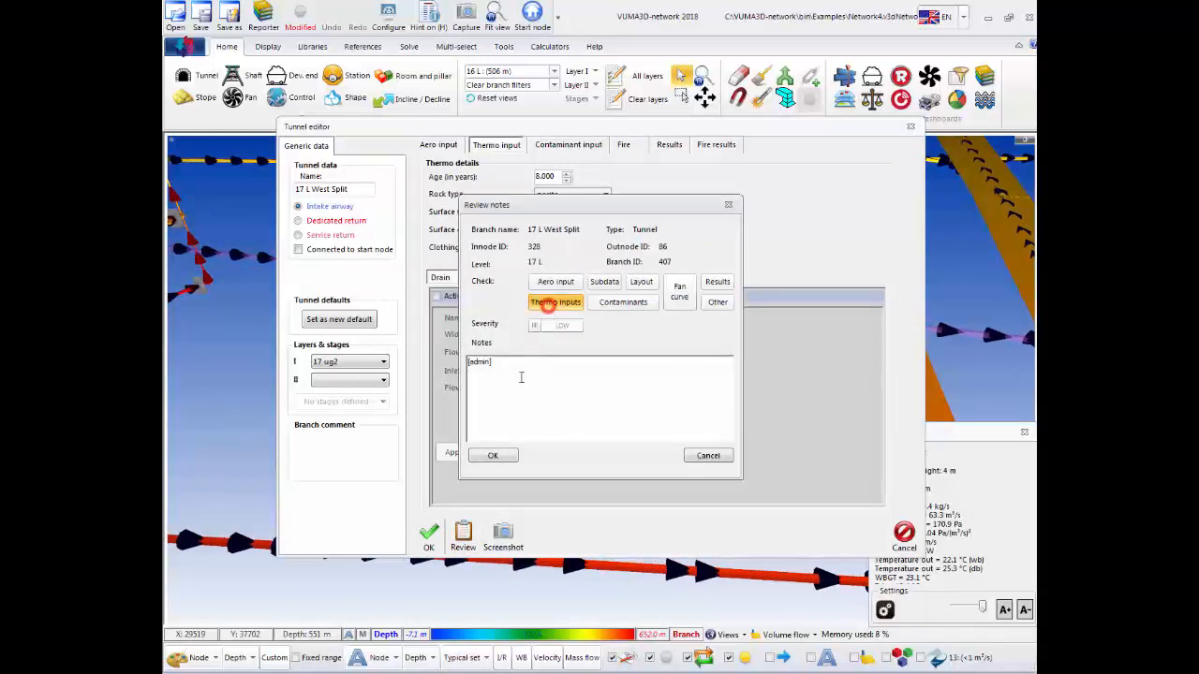
left_click(525, 364)
type("Surfac")
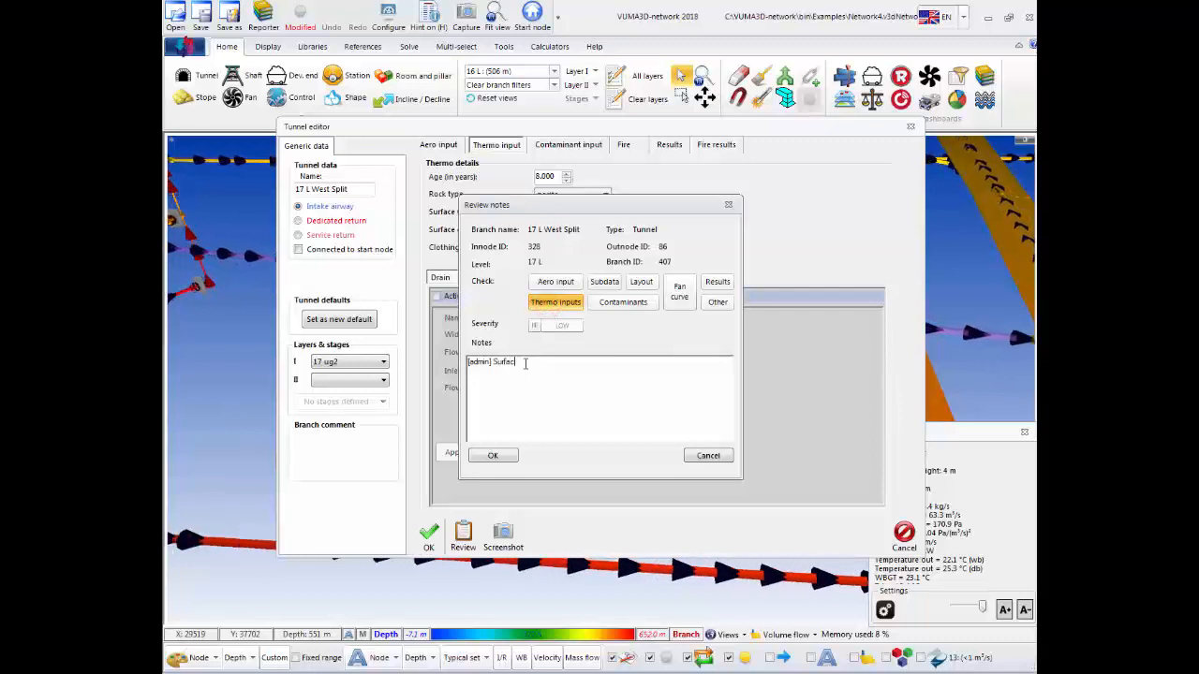
type("e wetness rating wrong")
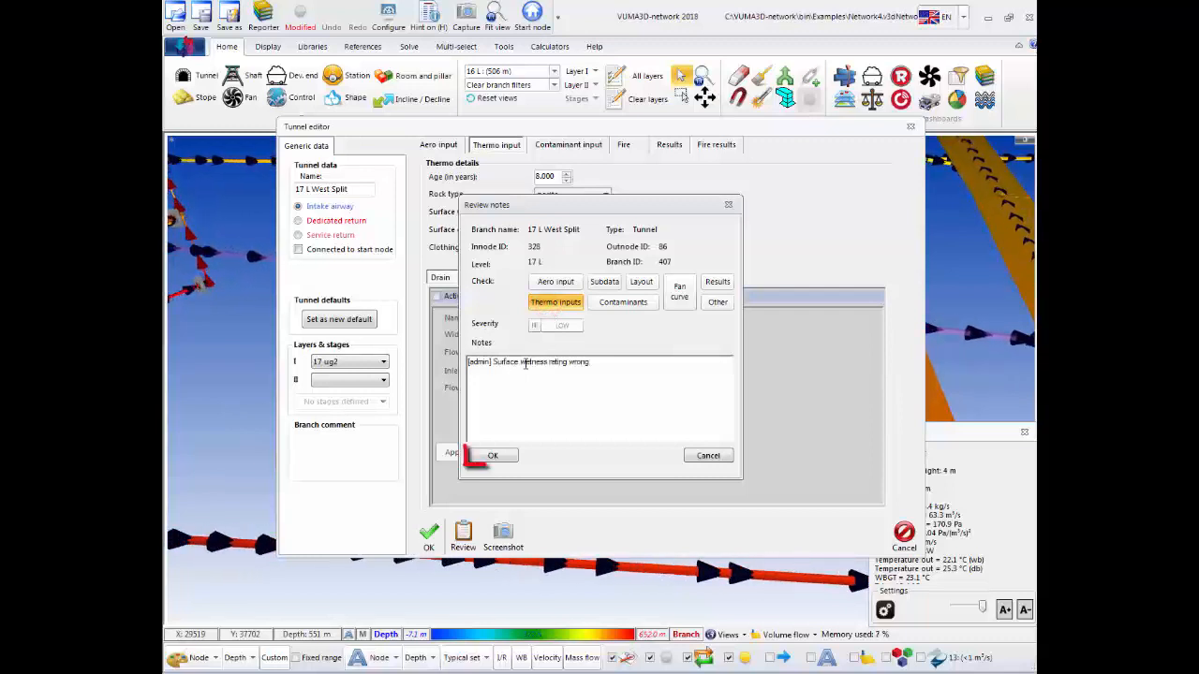
left_click(491, 456)
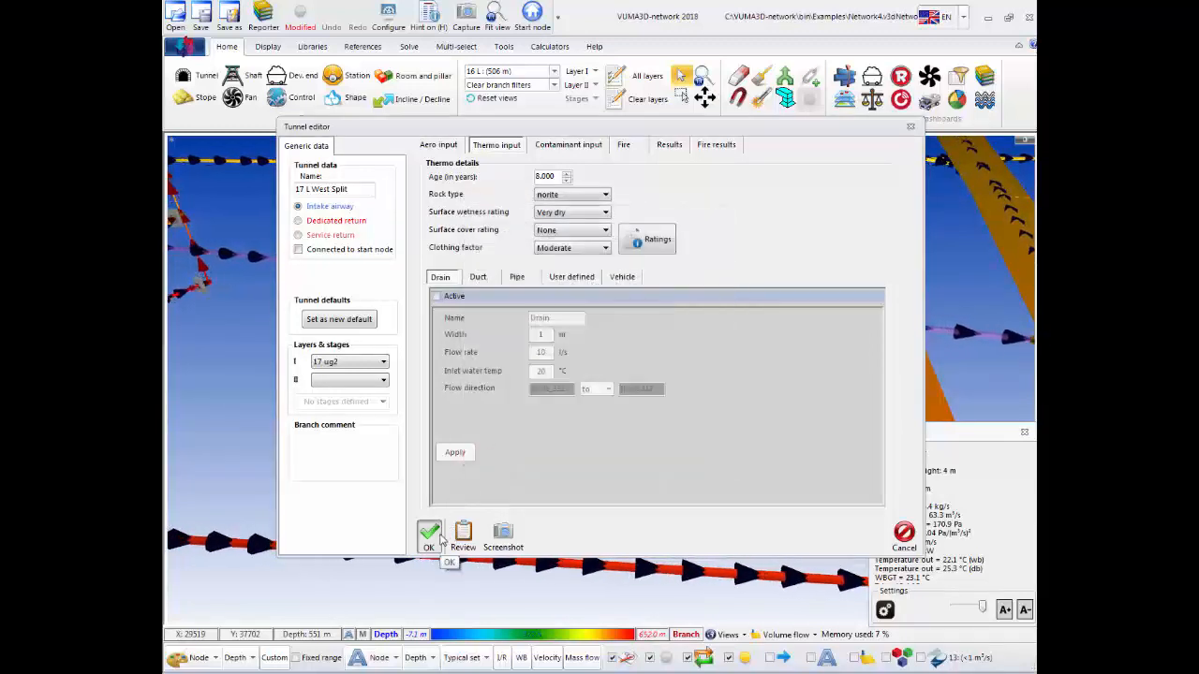
left_click(428, 533)
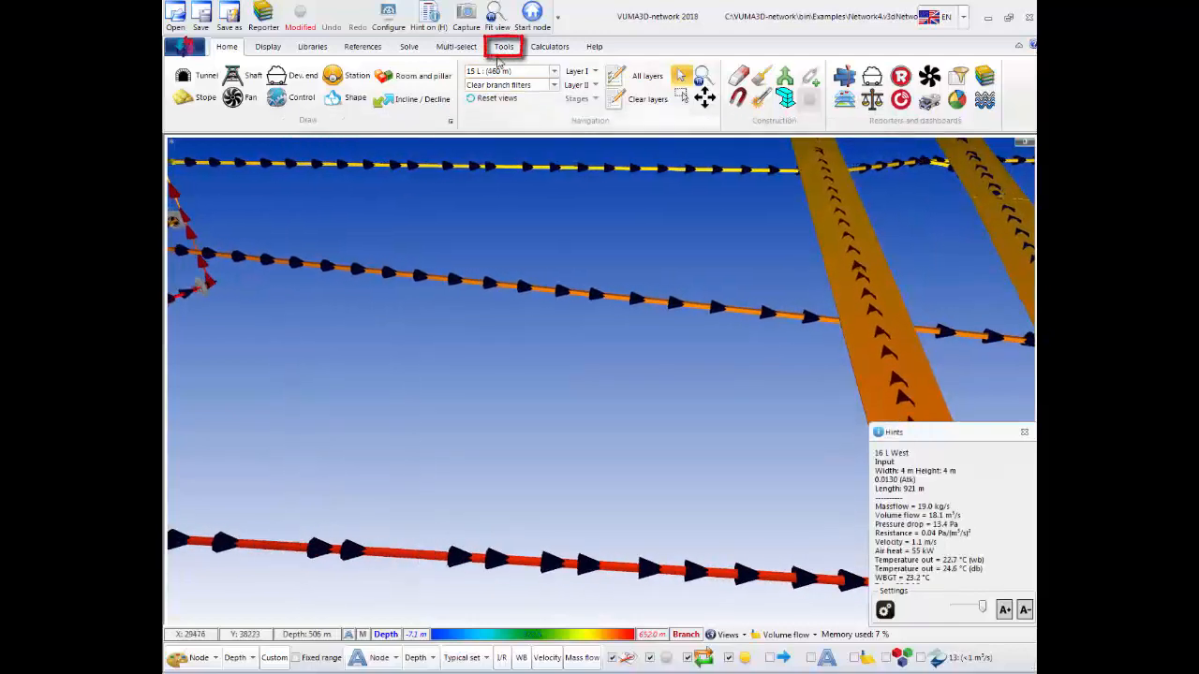
- Save the review notes to a file named "Admin Notes" in the Examples folder
left_click(503, 47)
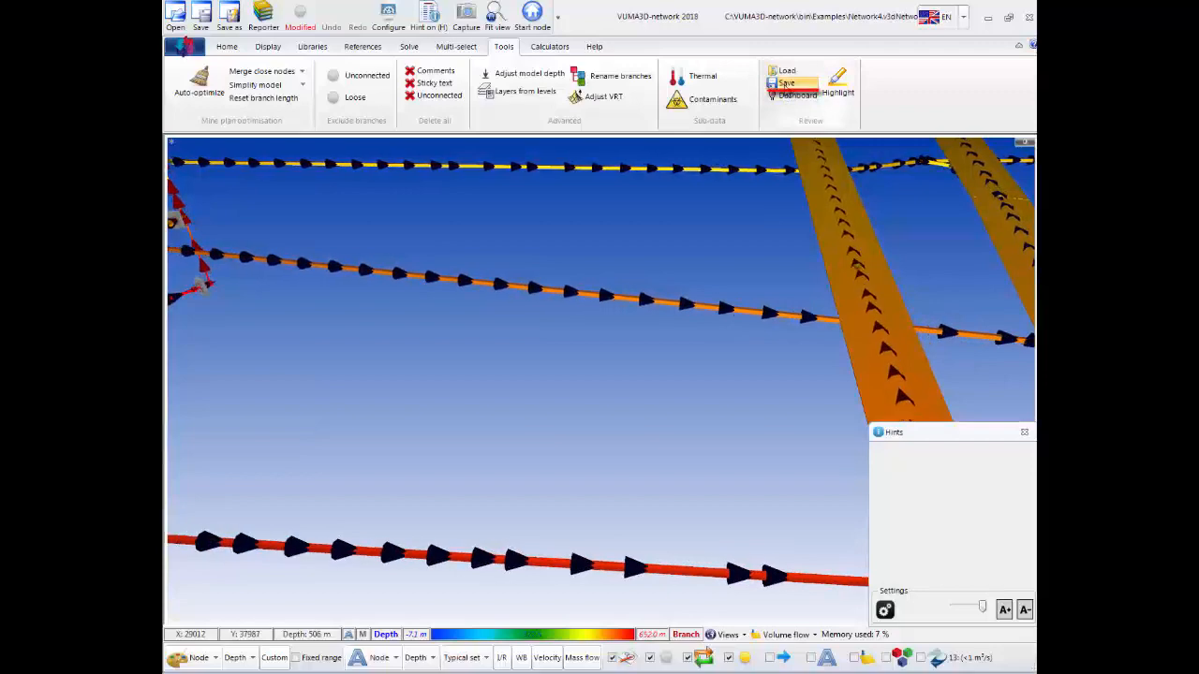
left_click(785, 84)
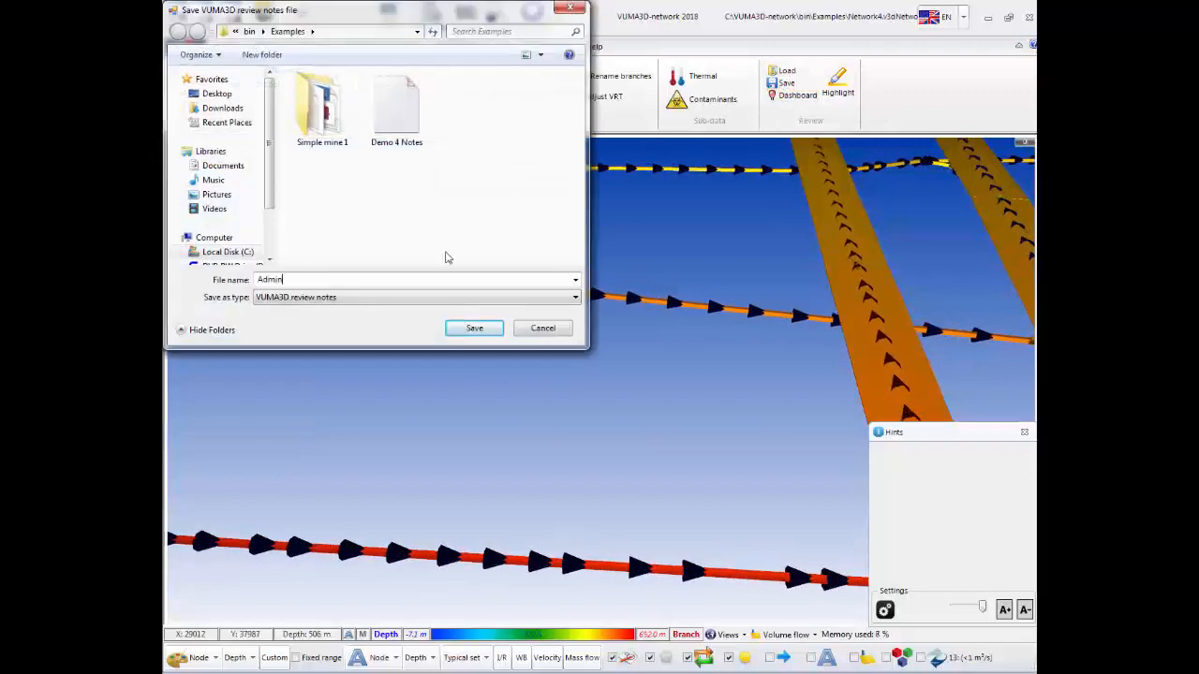
type("Admin Notes")
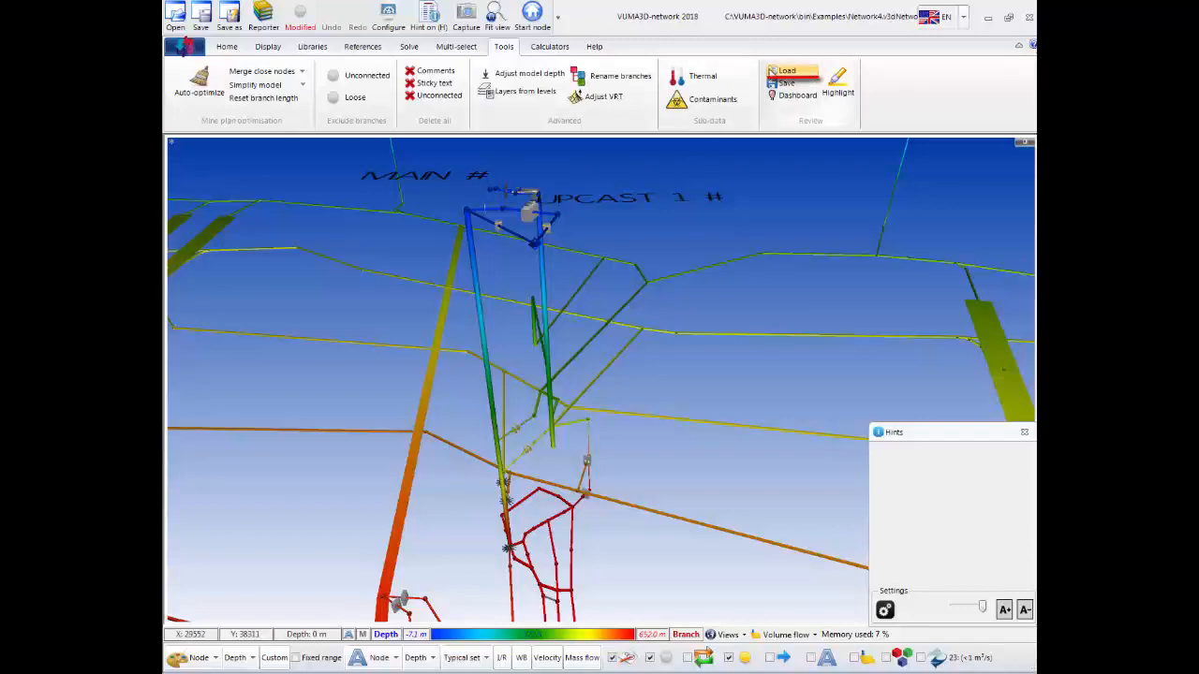
- Load the review notes file "Demo 4 Notes" from the Examples folder
left_click(782, 71)
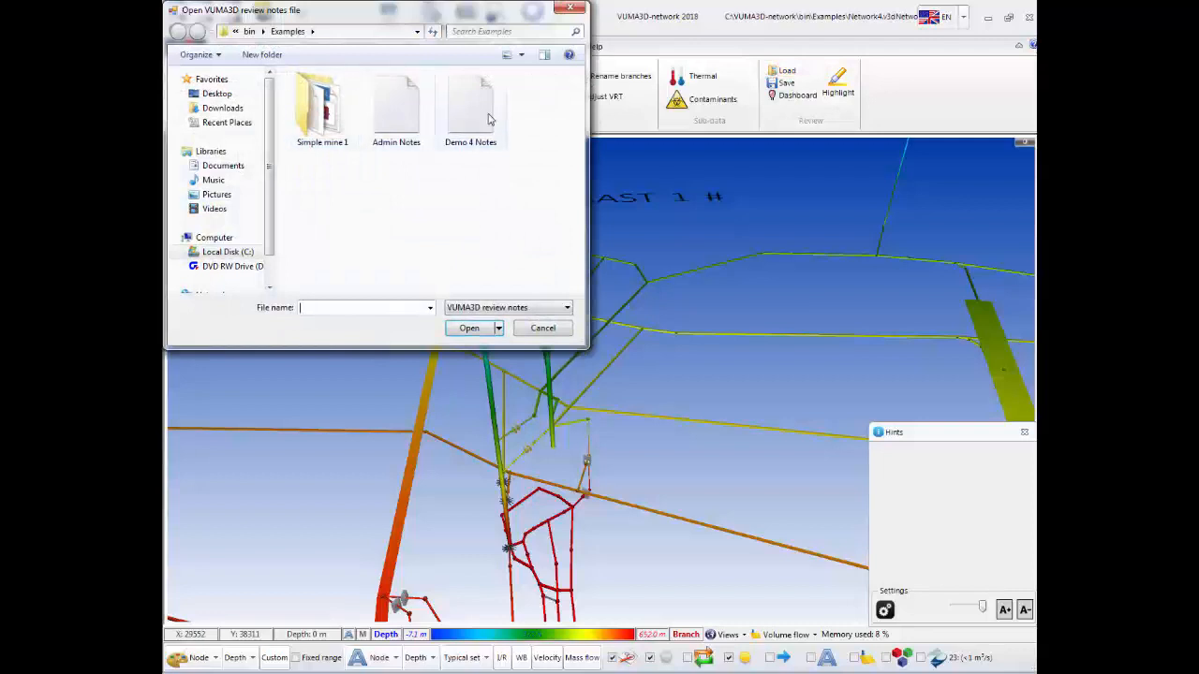
left_click(488, 118)
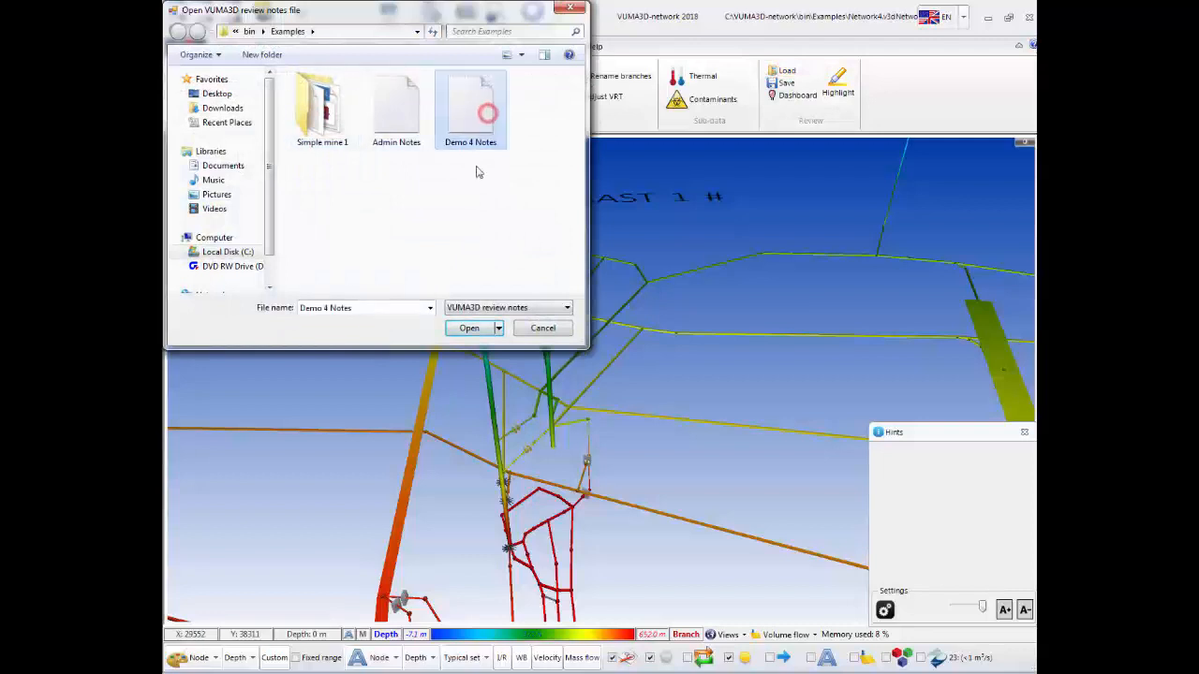
left_click(469, 328)
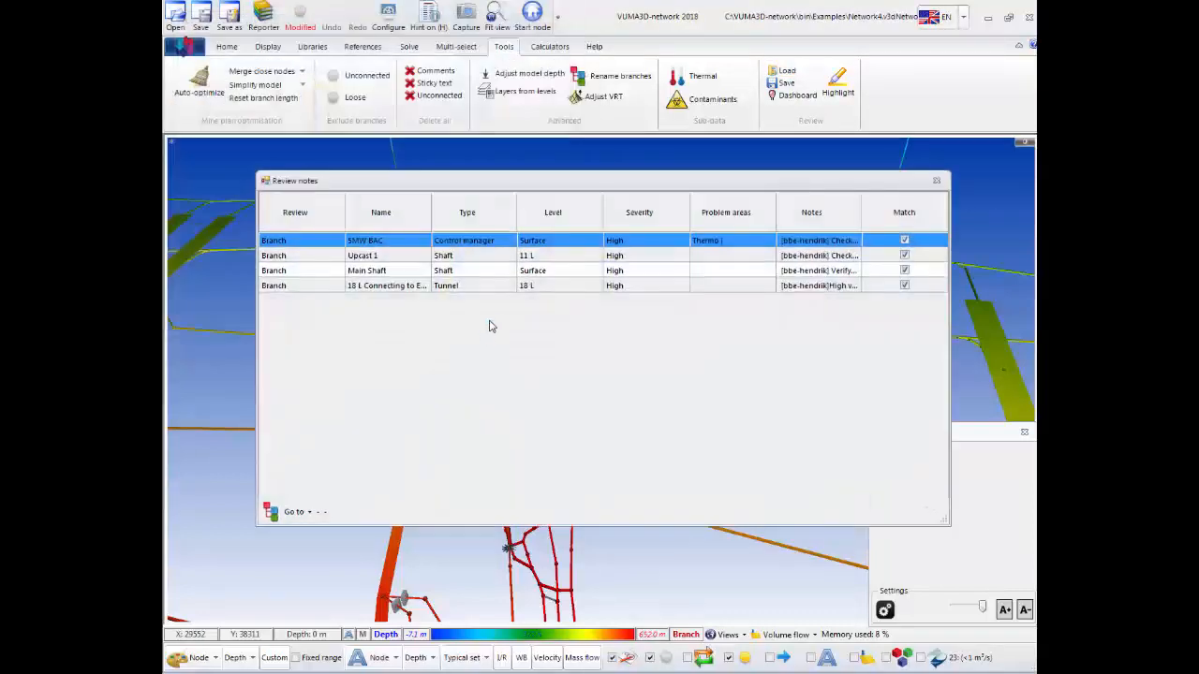
- Move the review notes list clear of the model and locate each of its four listed branches in the network
left_click_drag(774, 205, 705, 477)
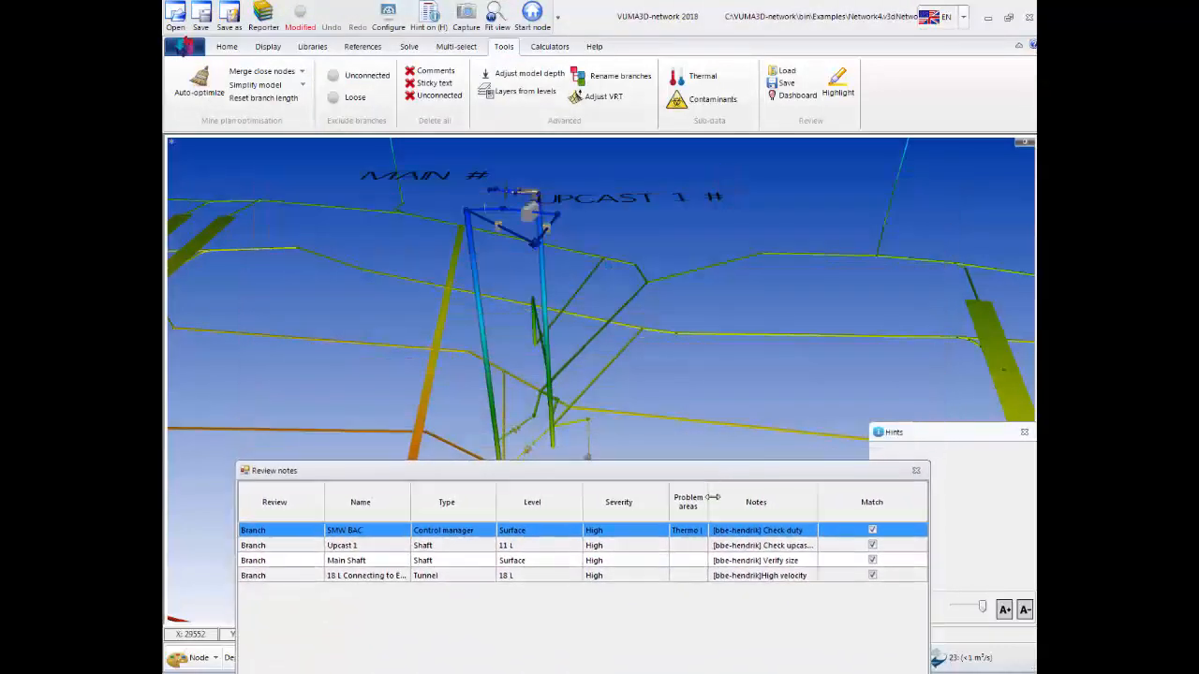
left_click(747, 532)
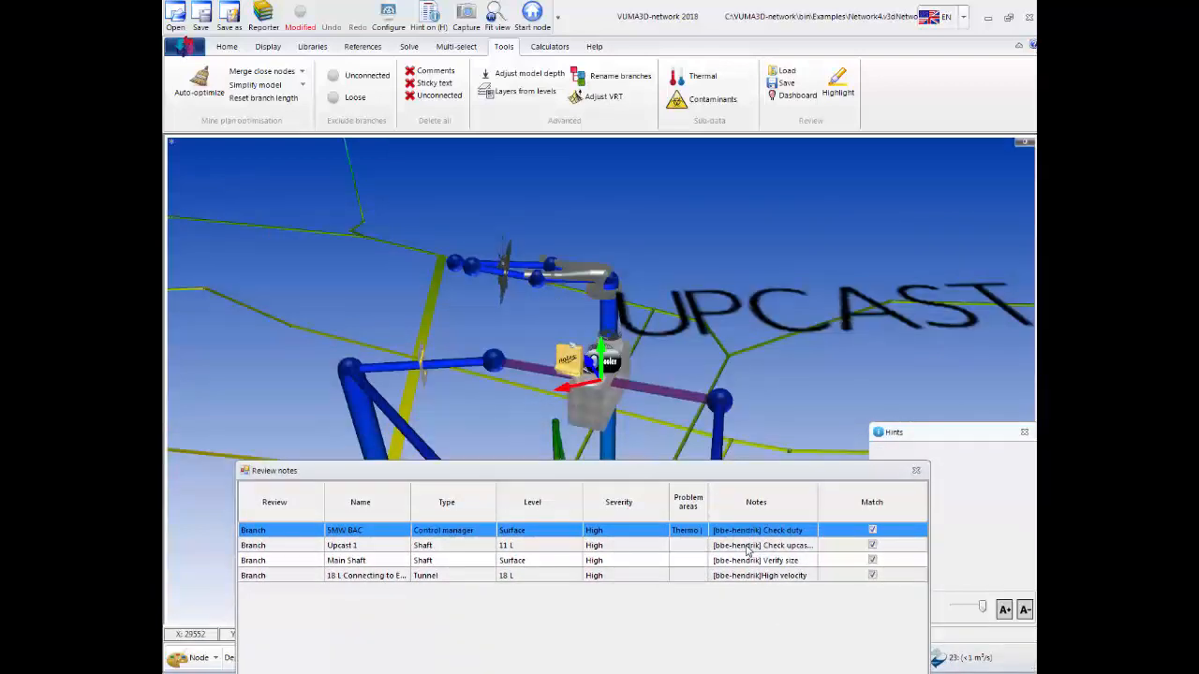
left_click(747, 546)
left_click(746, 561)
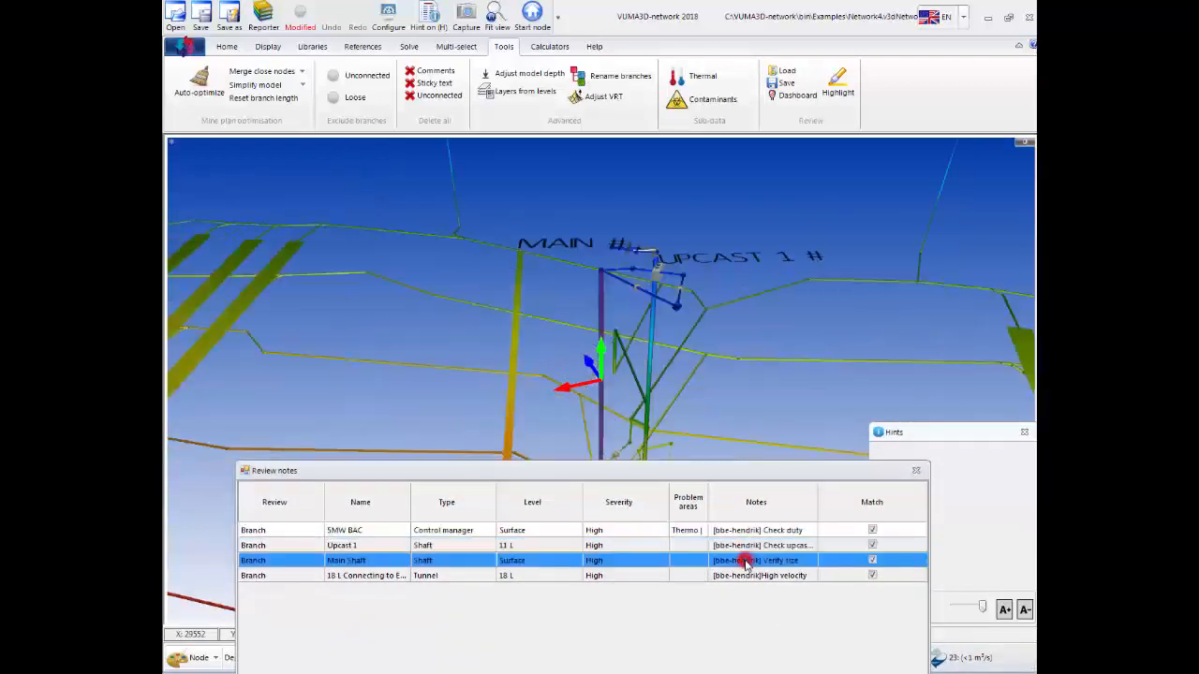
left_click(743, 575)
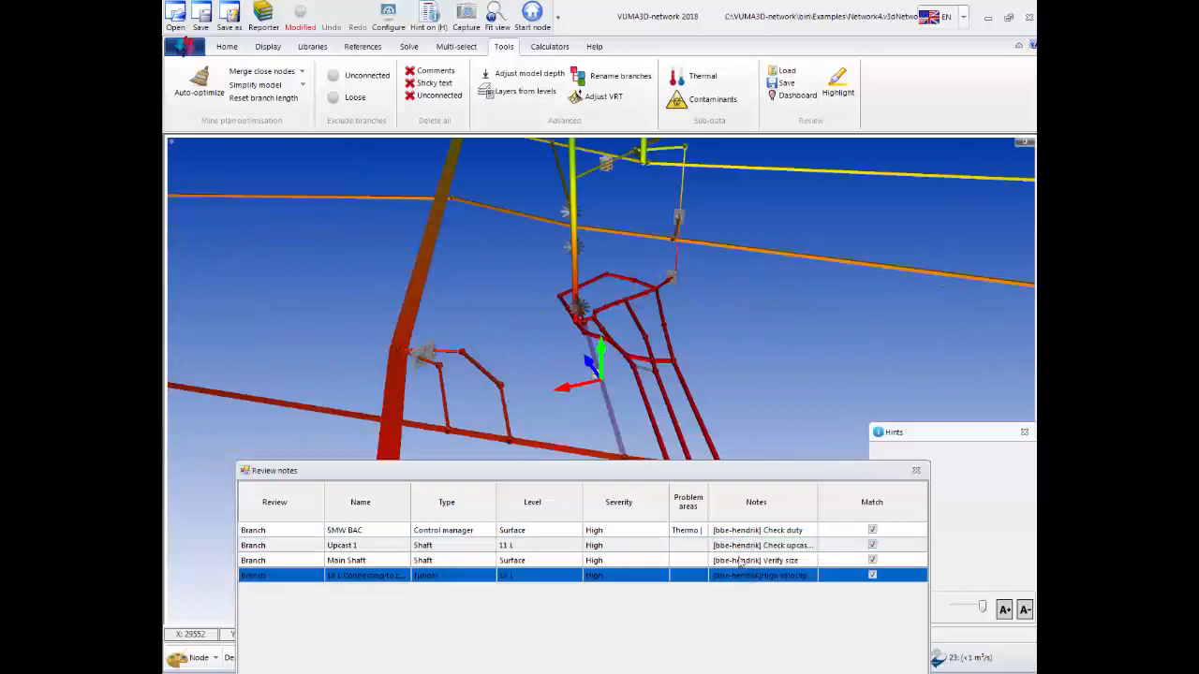
- Locate the 5MW BAC branch from the review notes list, reposition the list over the model and close it
left_click(746, 532)
left_click_drag(722, 472, 725, 217)
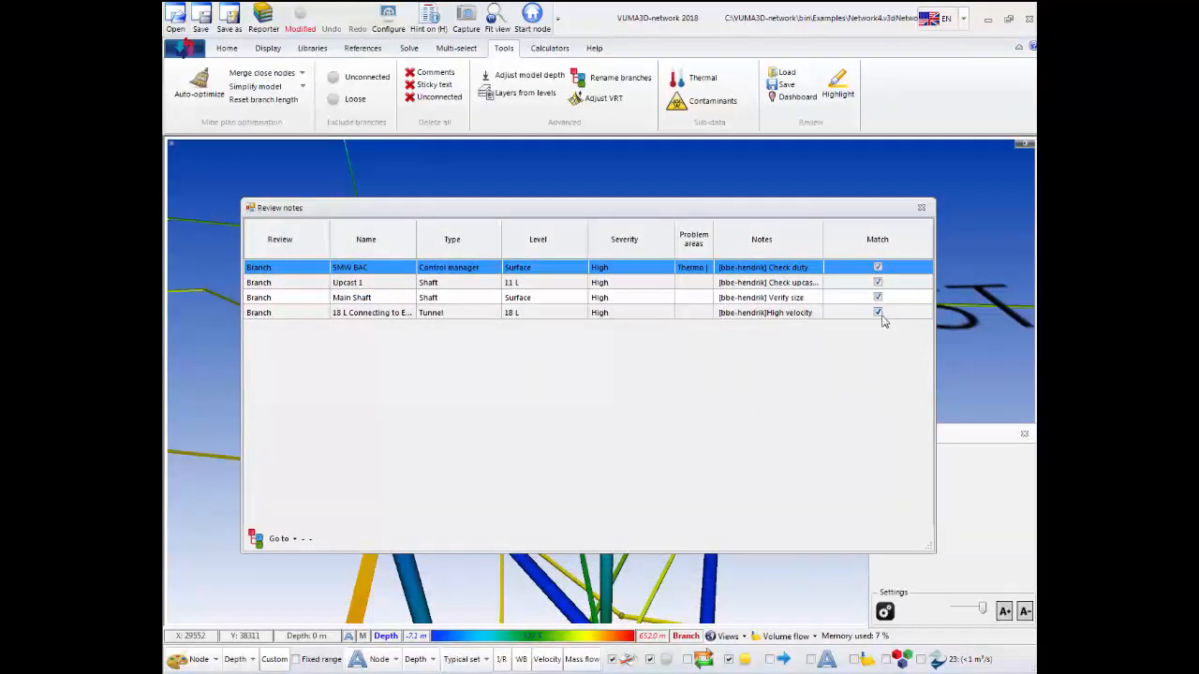
left_click(921, 209)
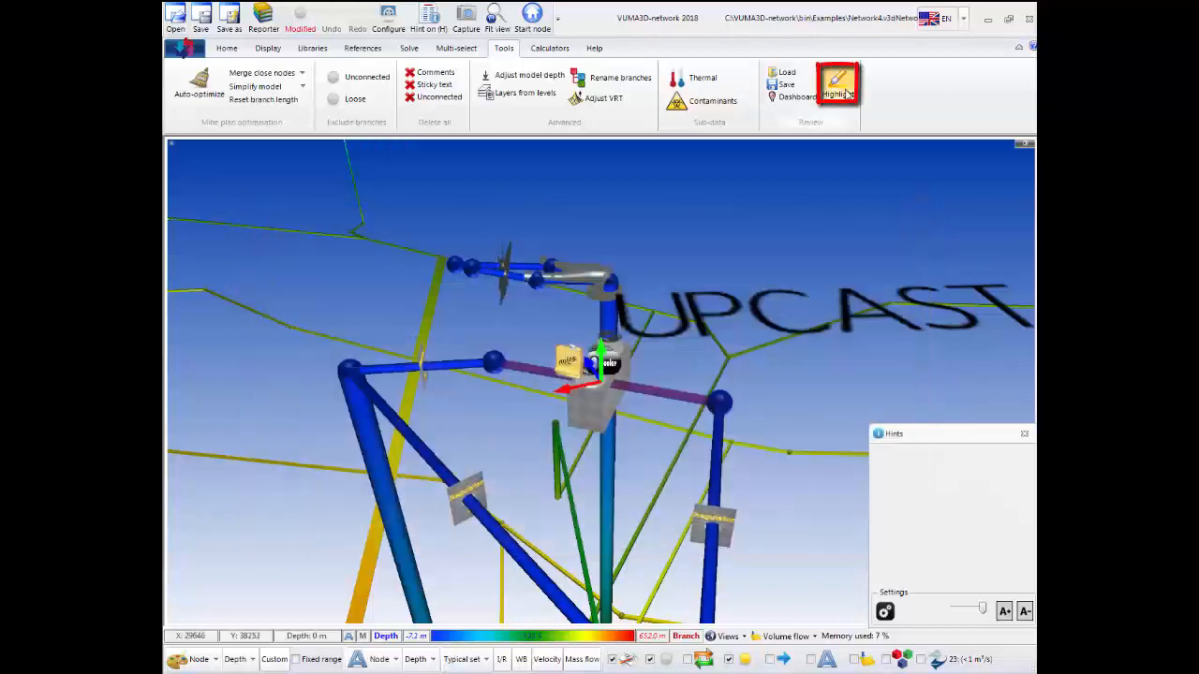
- Highlight the branches that carry the loaded review notes in the network, and check them against the notes dashboard
left_click(838, 86)
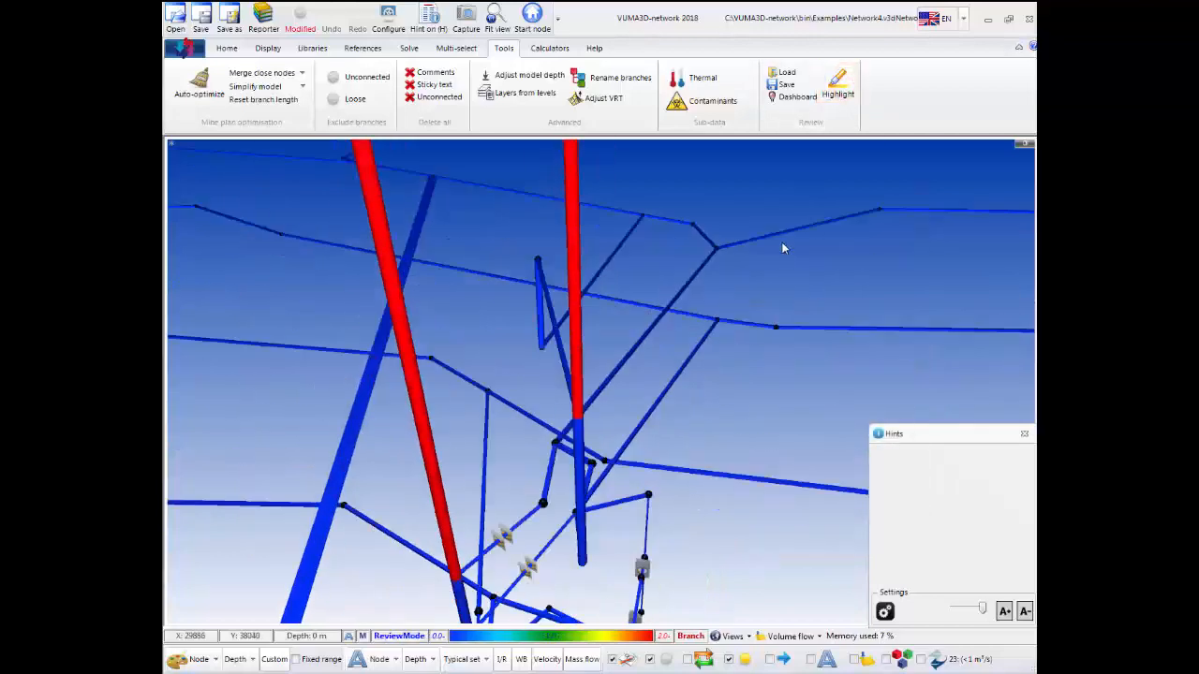
scroll(745, 316, "down", 3)
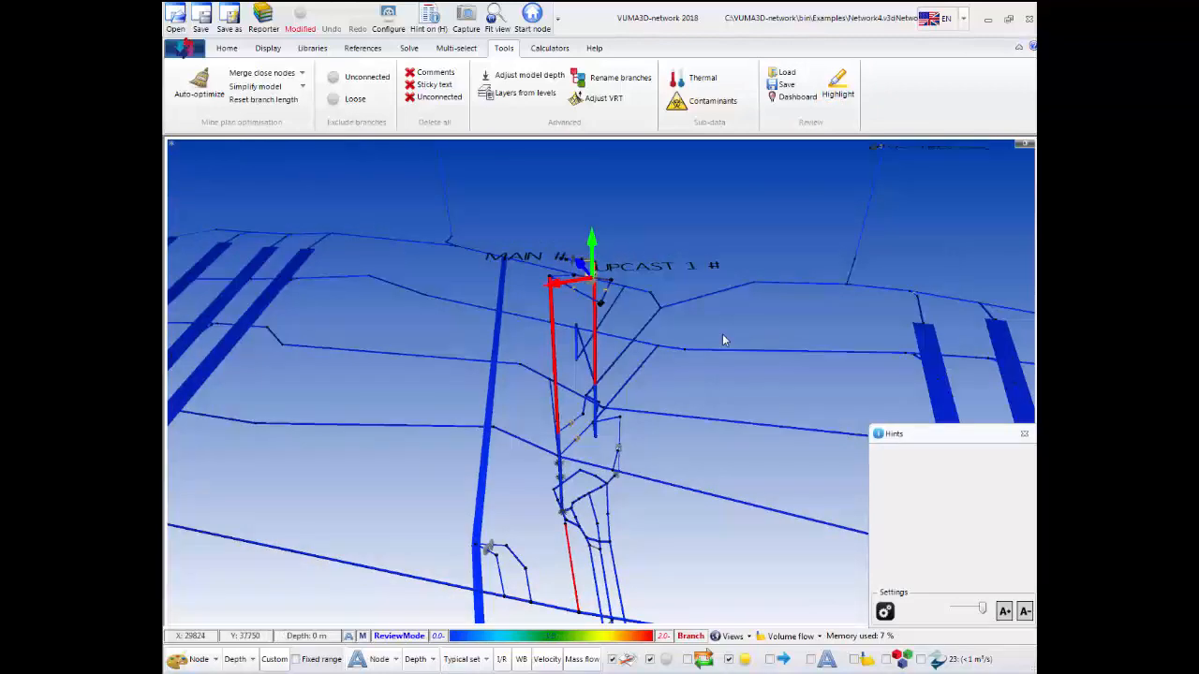
middle_click_drag(723, 334, 685, 424)
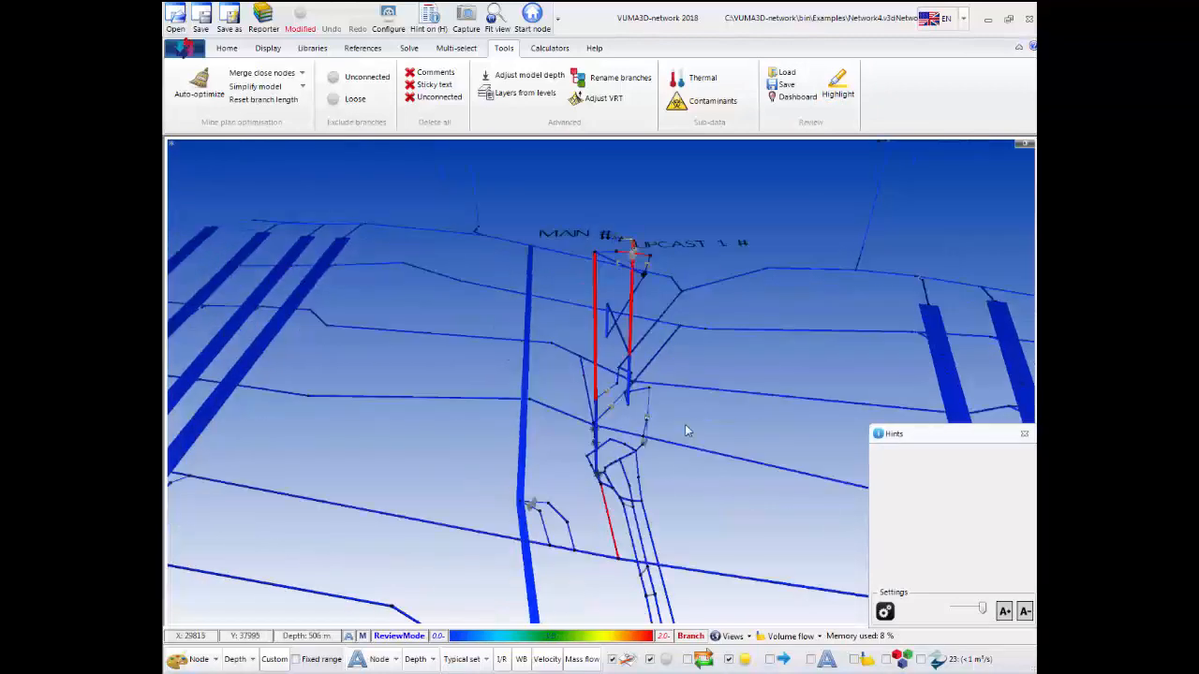
left_click(794, 99)
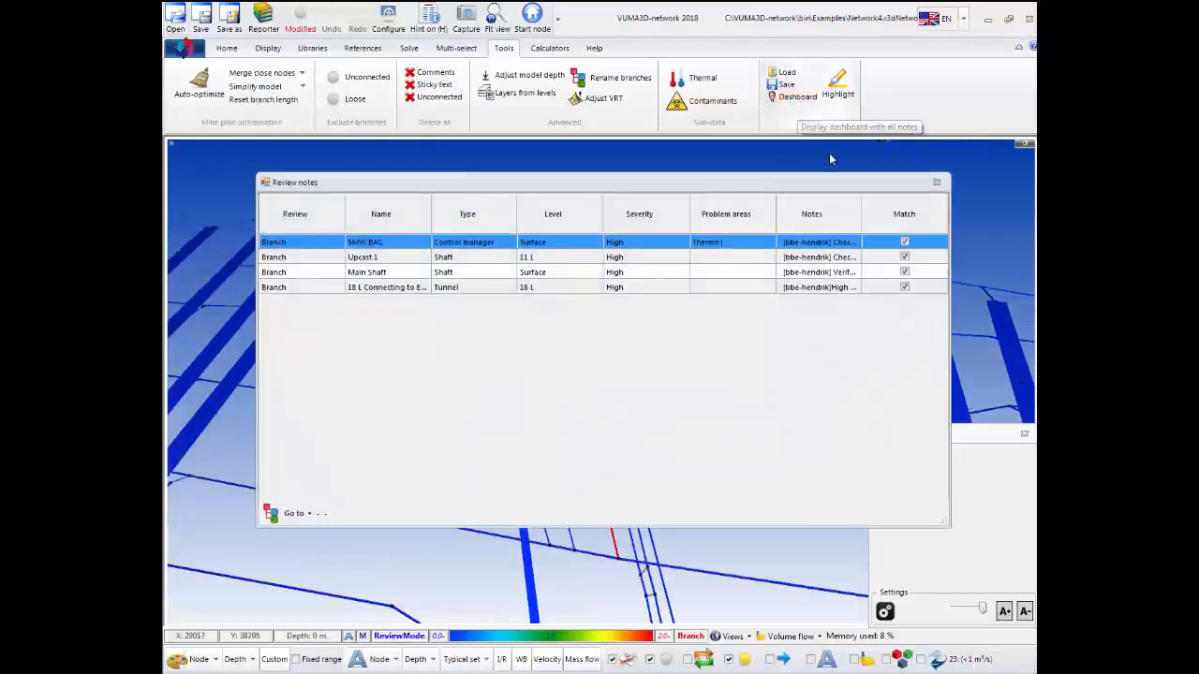
left_click(936, 185)
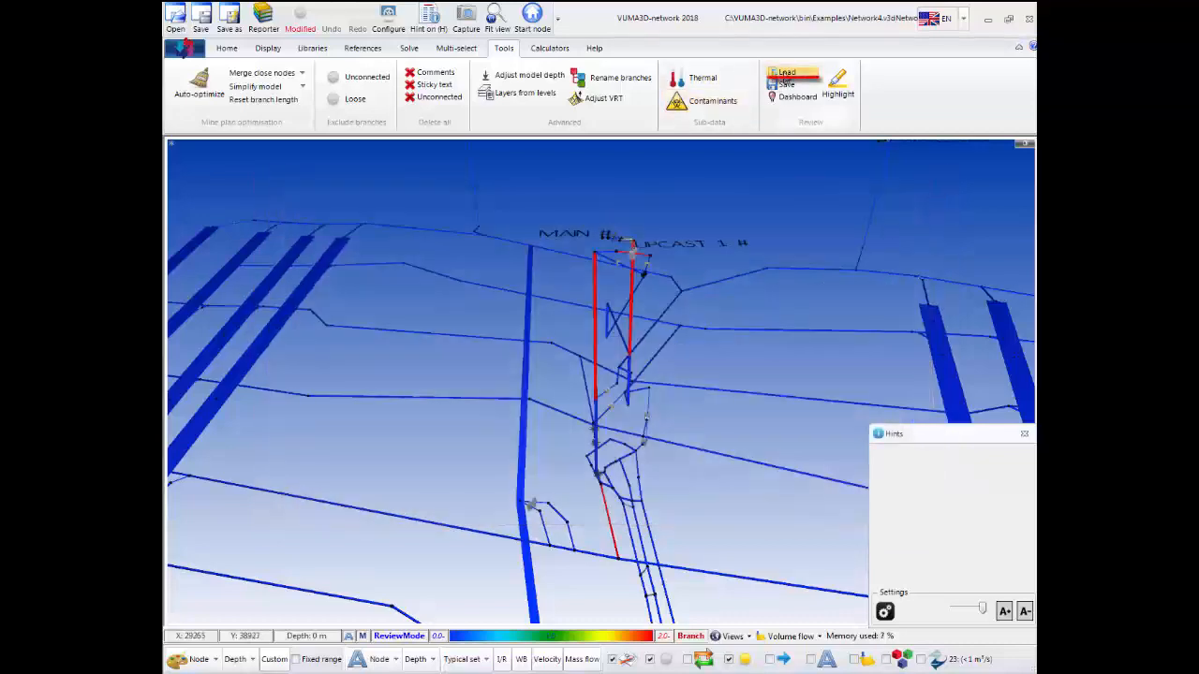
- Load the review notes file "Admin Notes" from the Examples folder
left_click(785, 73)
left_click(410, 136)
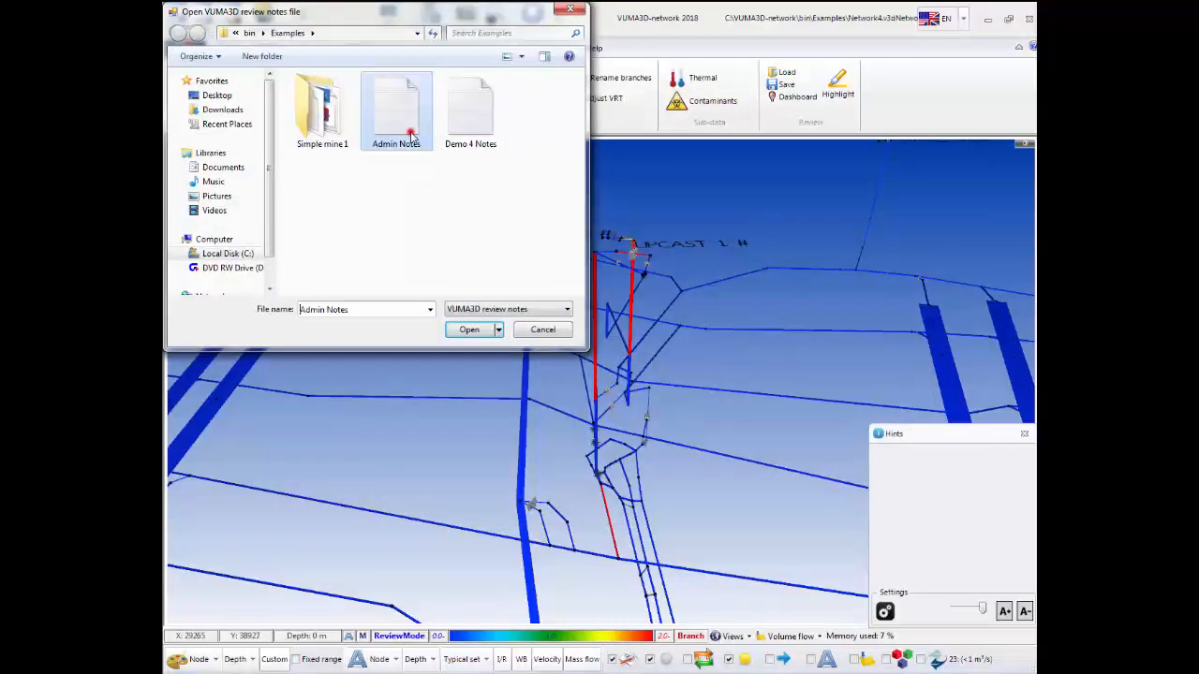
left_click(459, 329)
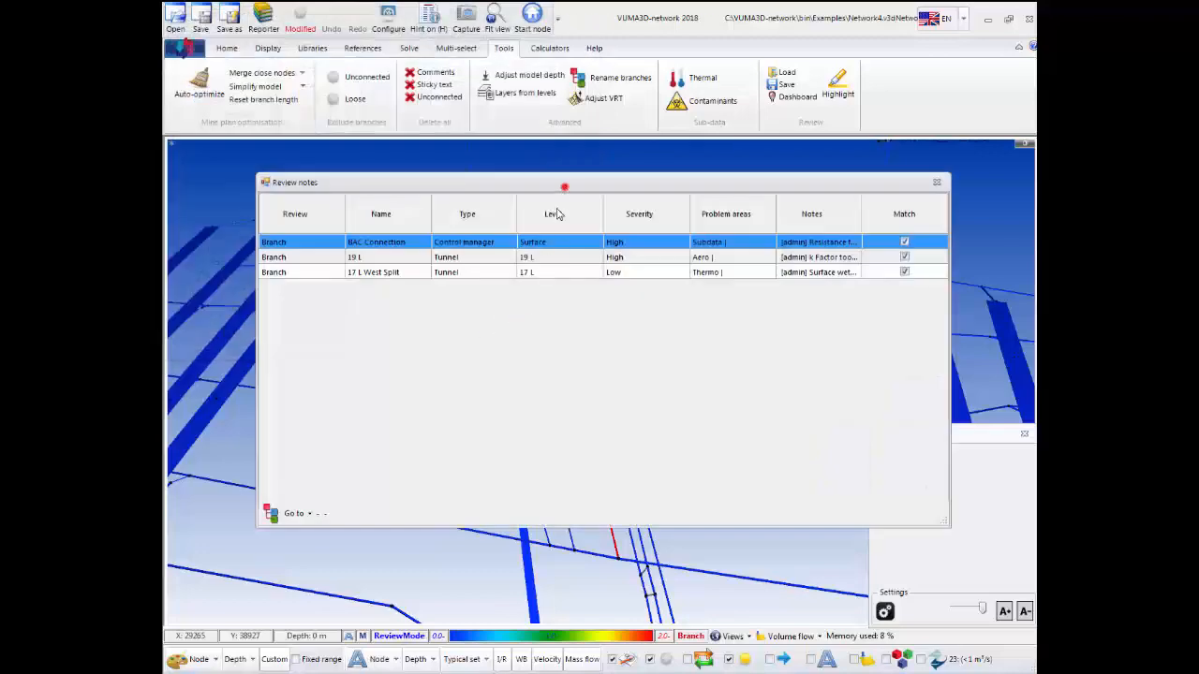
- Locate the BAC Connection branch from the review notes list and move the list clear of the model
left_click_drag(555, 214, 555, 383)
left_click(562, 440)
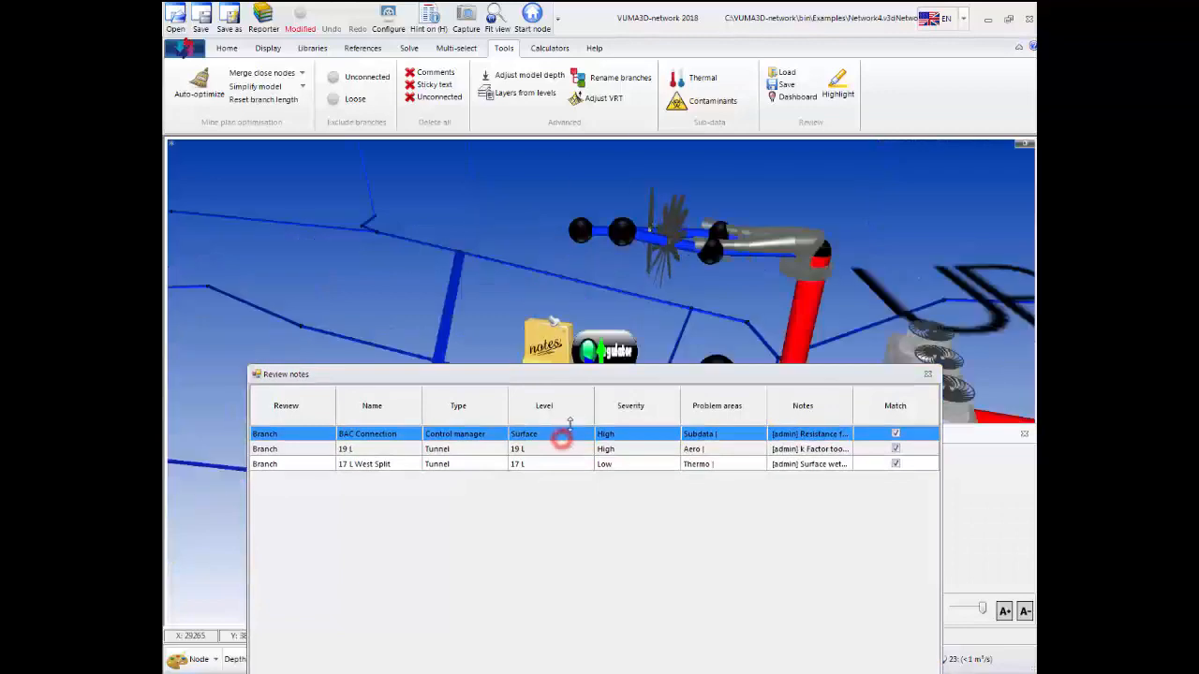
left_click_drag(655, 375, 656, 475)
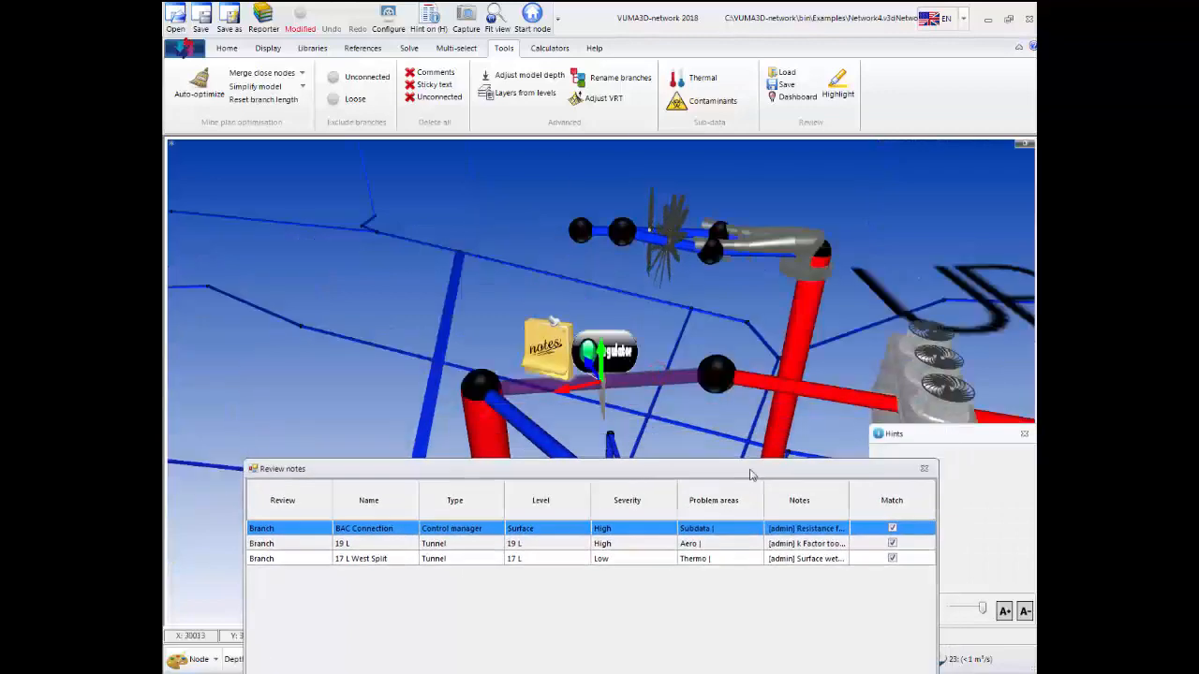
- Close the review notes list and highlight the branches that carry the admin notes in the network
left_click(838, 82)
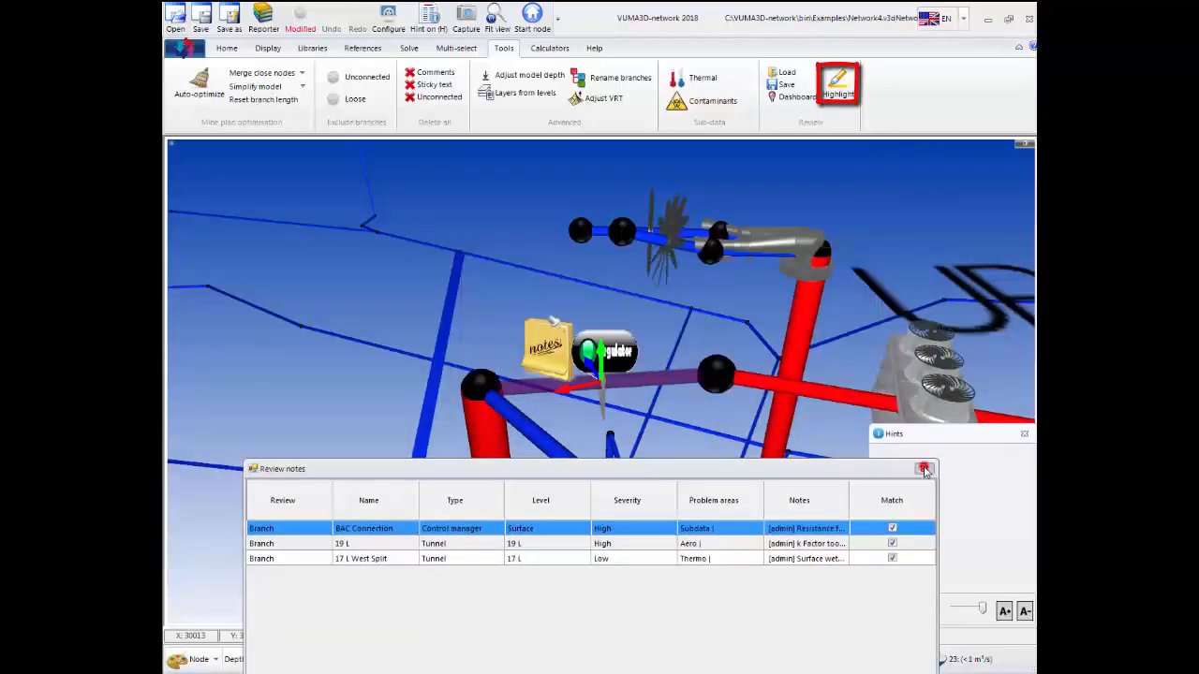